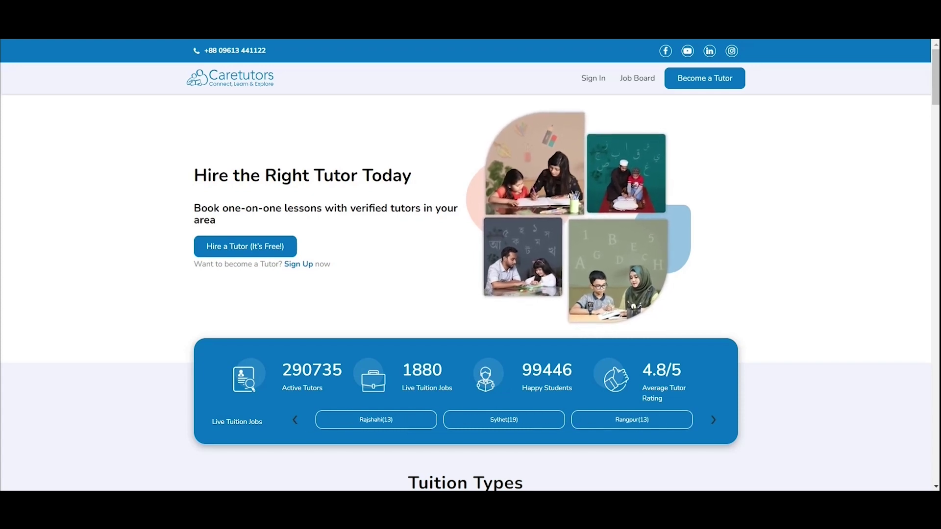
- Open the Become a Tutor registration form from the top navigation bar
click(724, 88)
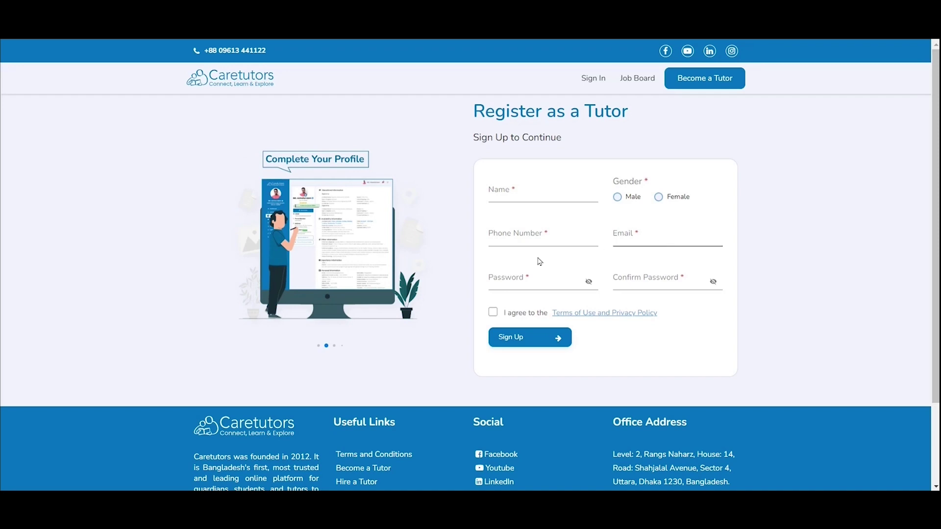
- Enter the tutor's full name, select Female, and fill in the phone number and e-mail
click(540, 195)
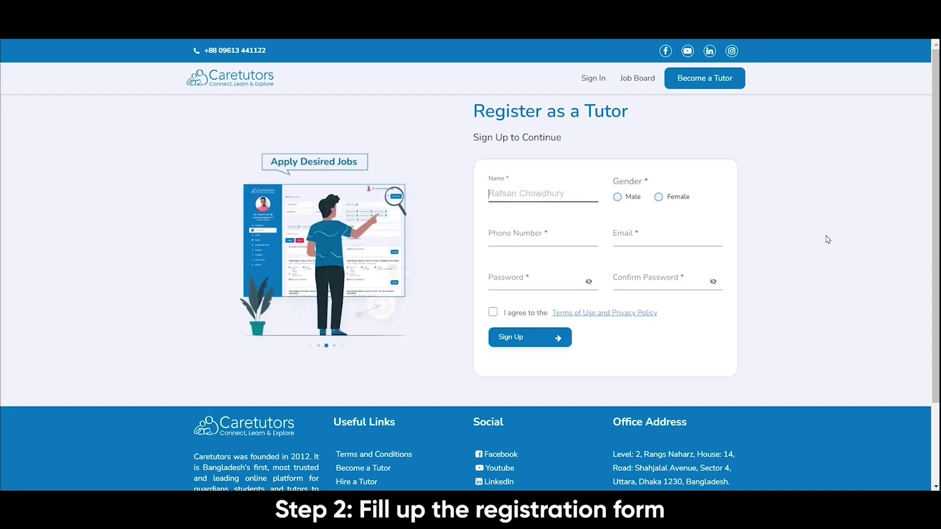
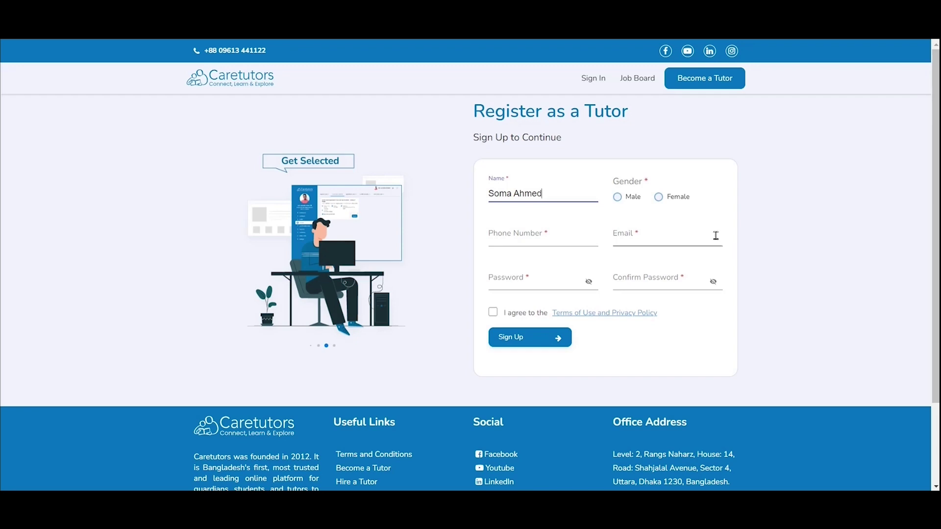
click(659, 197)
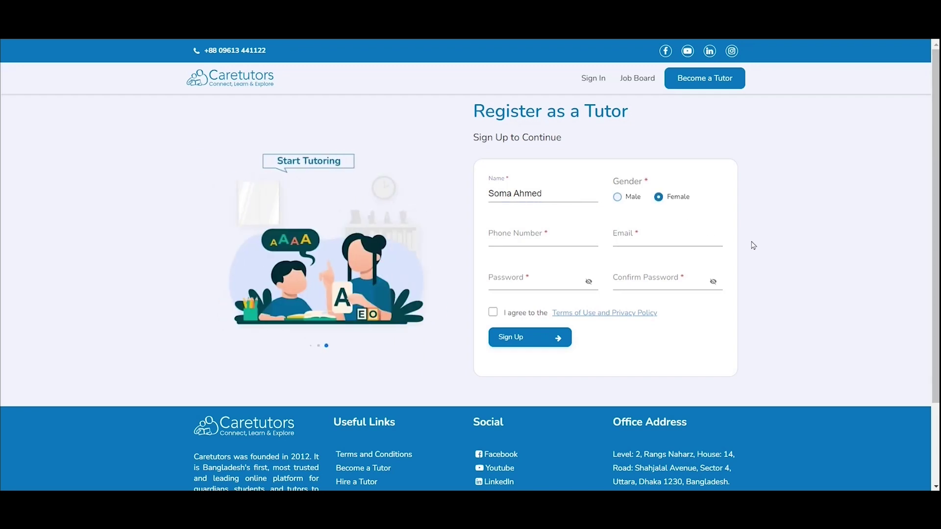
click(593, 239)
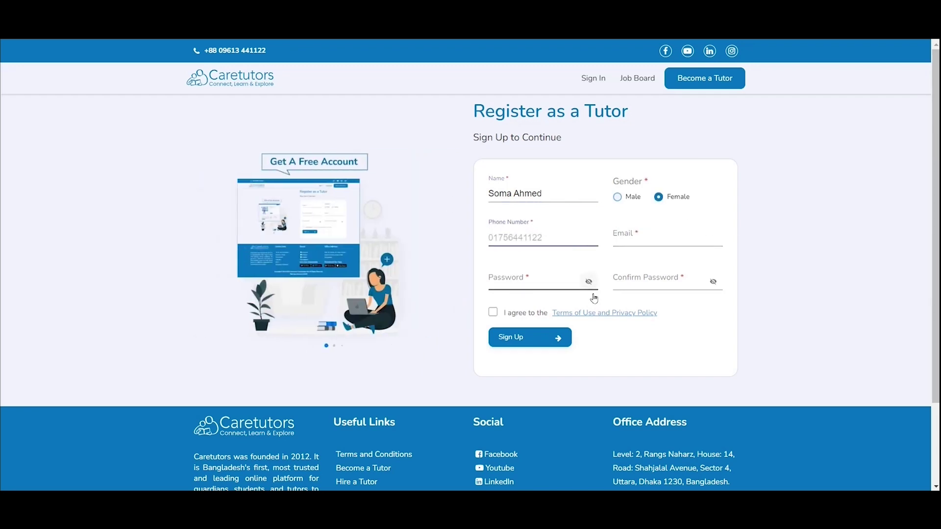
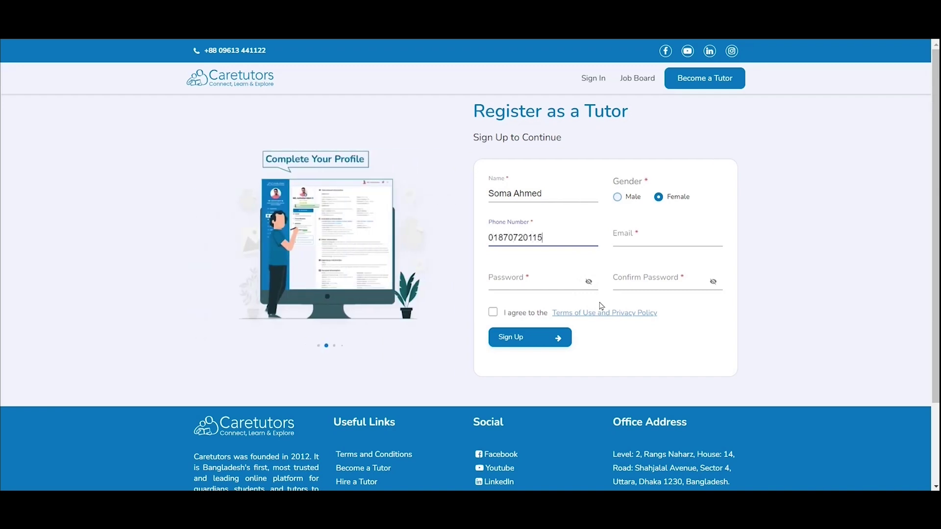
click(694, 237)
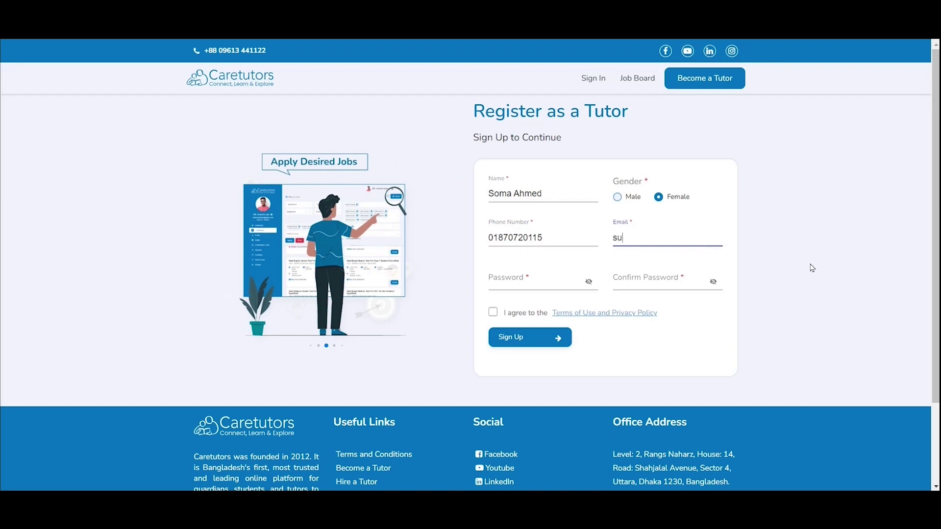
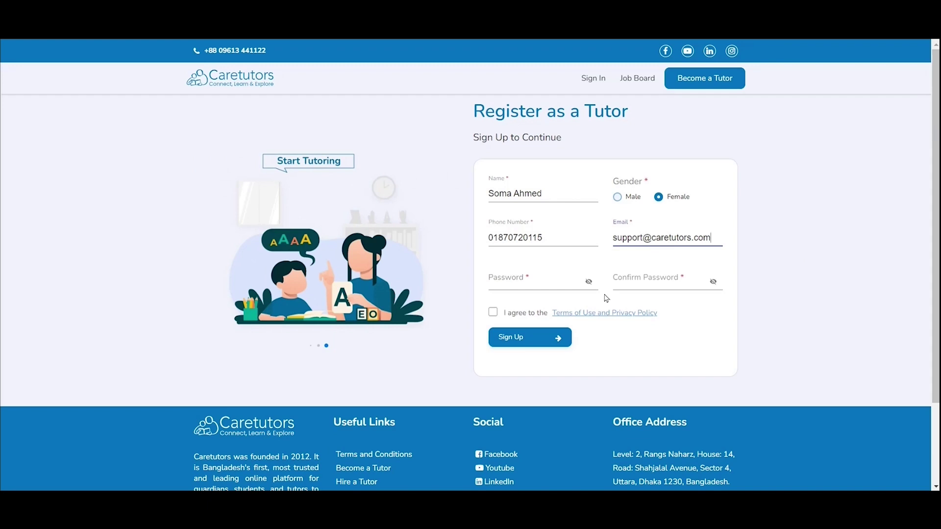
- Type the account password and repeat it in Confirm Password
click(550, 283)
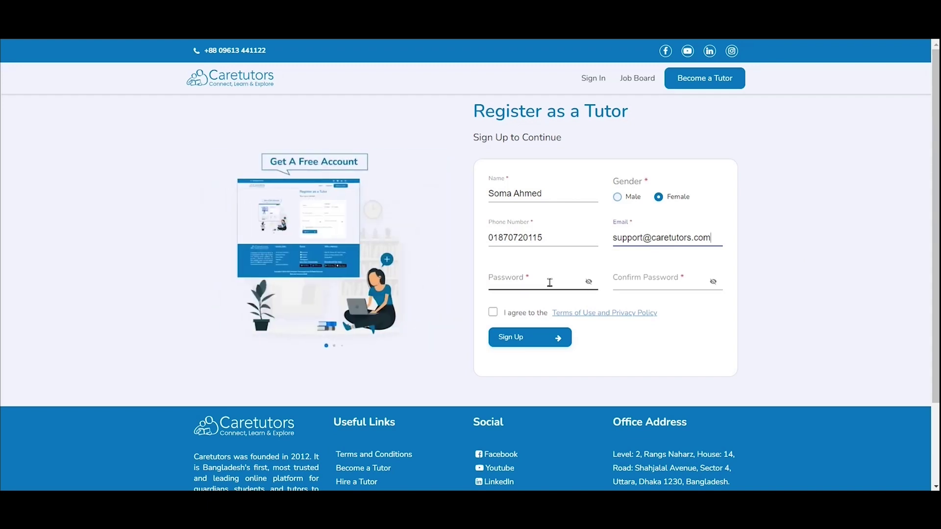
click(550, 283)
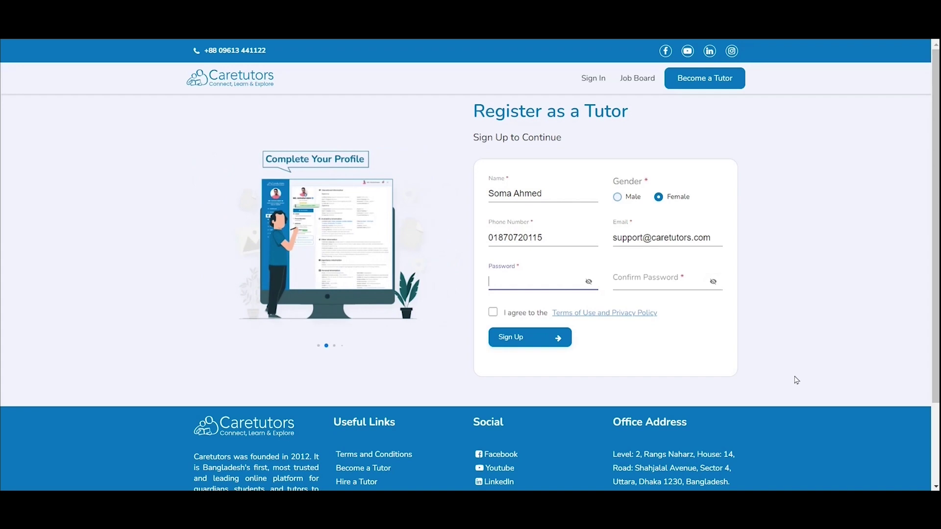
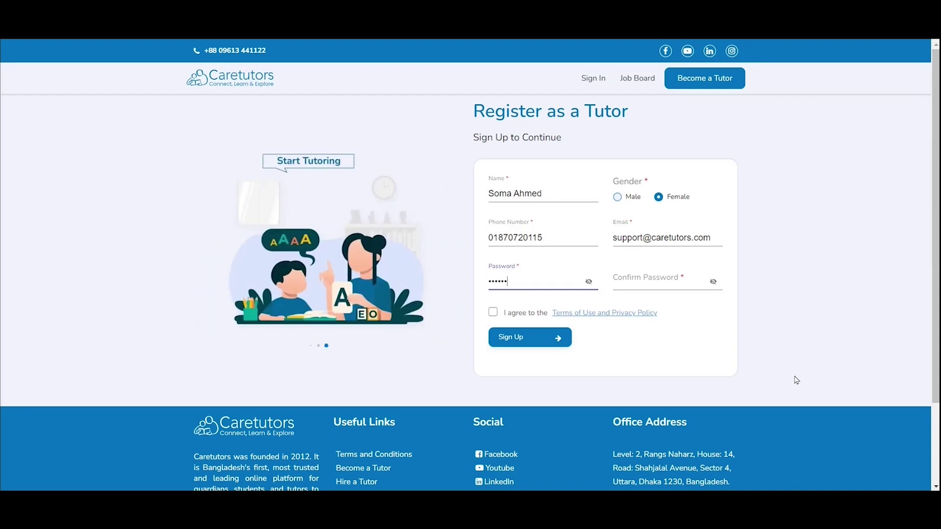
key(Tab)
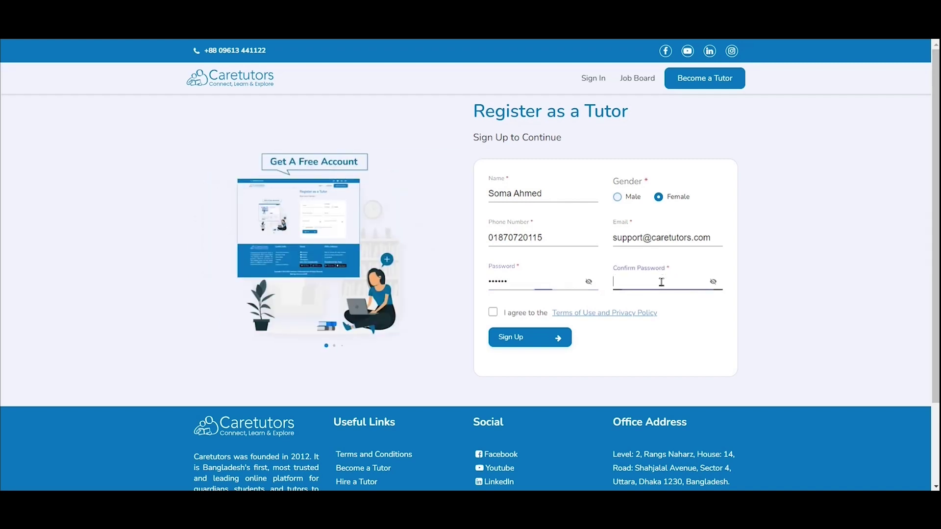
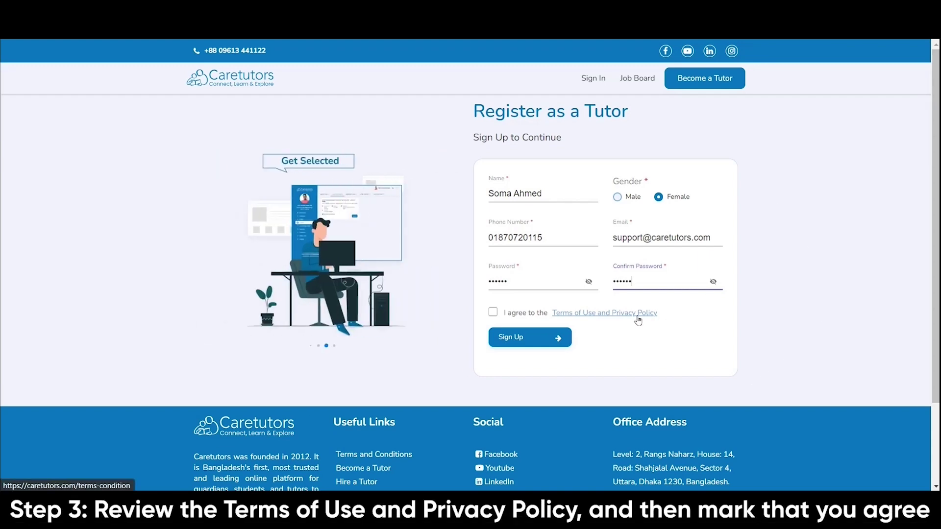
- Read through the Terms of Use and Privacy Policy, then tick the I agree checkbox
click(638, 319)
scroll(645, 293, down, 10)
scroll(645, 293, down, 20)
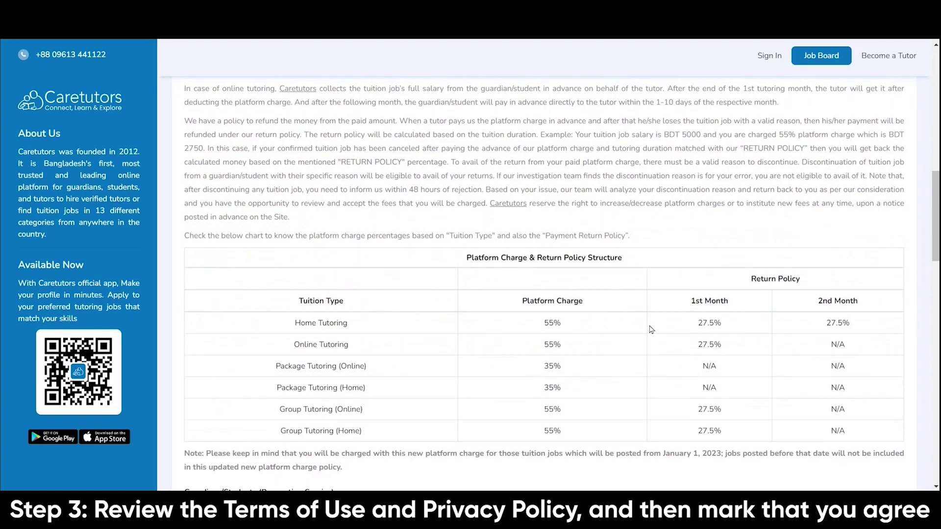
scroll(652, 330, up, 20)
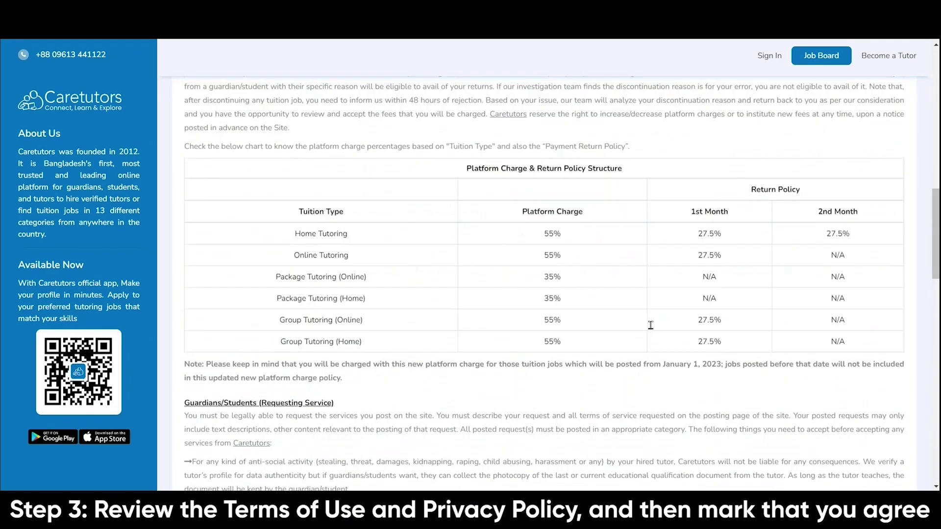
key(ctrl+w)
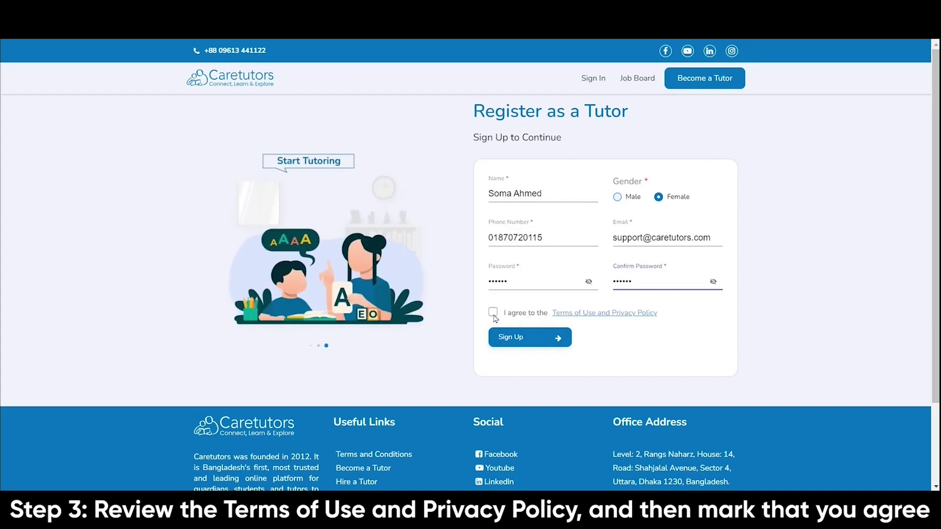
click(516, 339)
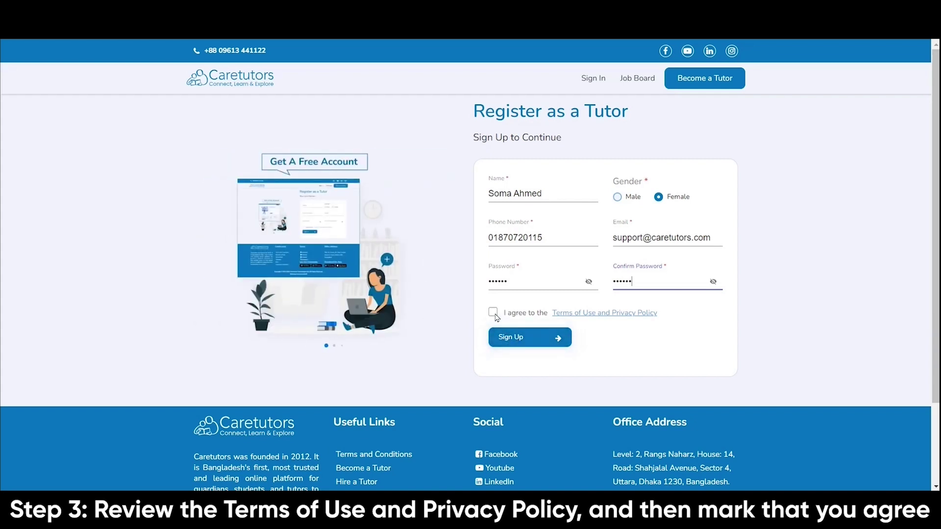
click(495, 315)
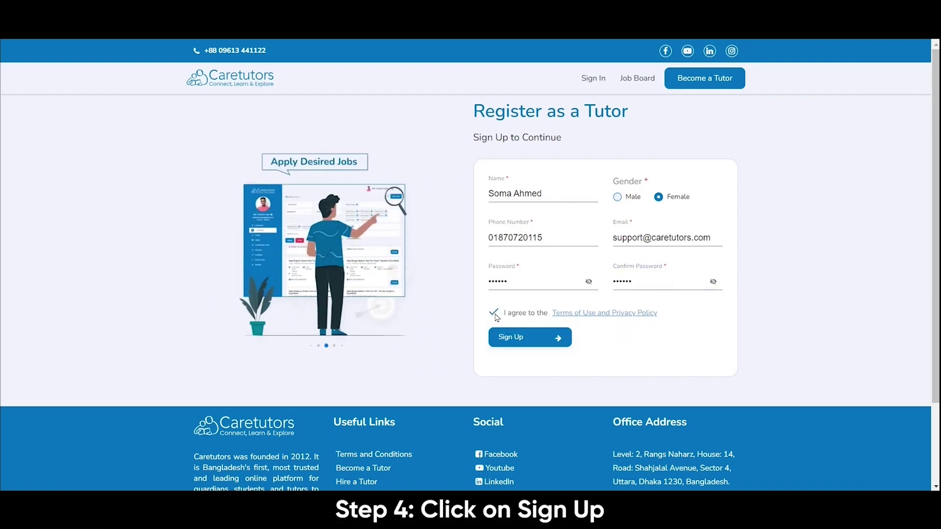
- Submit the sign-up and enter the four-digit OTP verification code
click(520, 338)
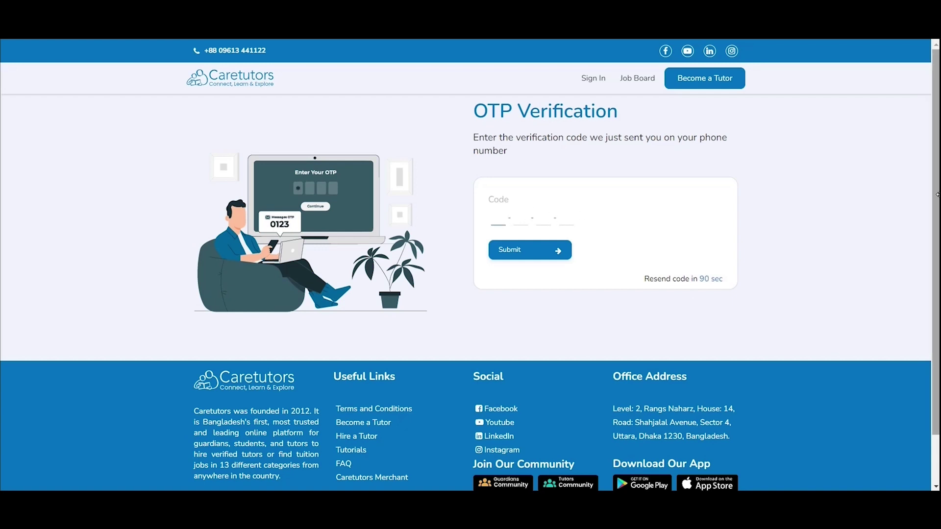
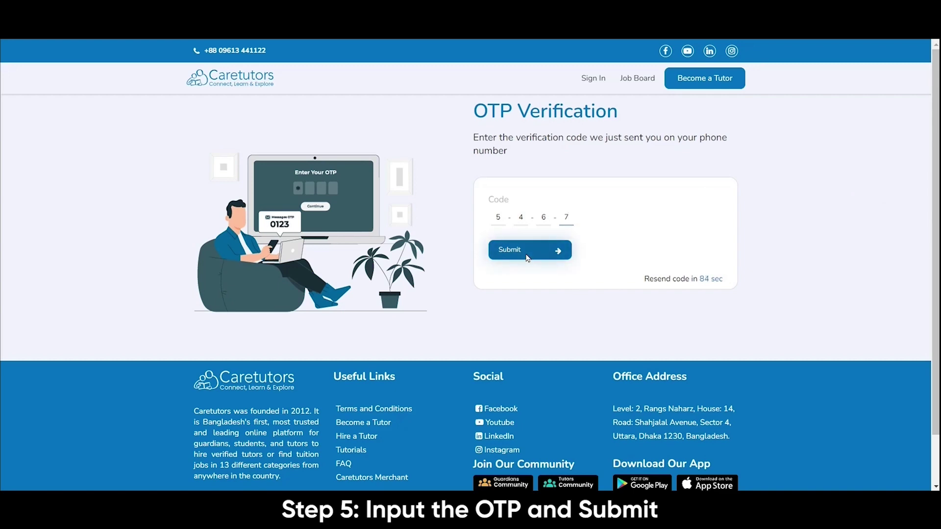
click(527, 251)
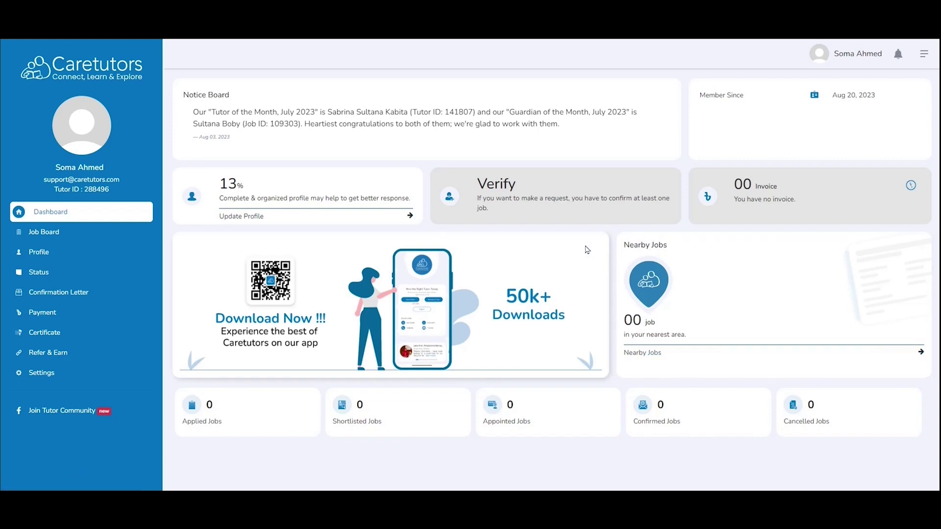
- Review the 13% complete profile, preview the guardian/student view, and return to the full profile
click(49, 252)
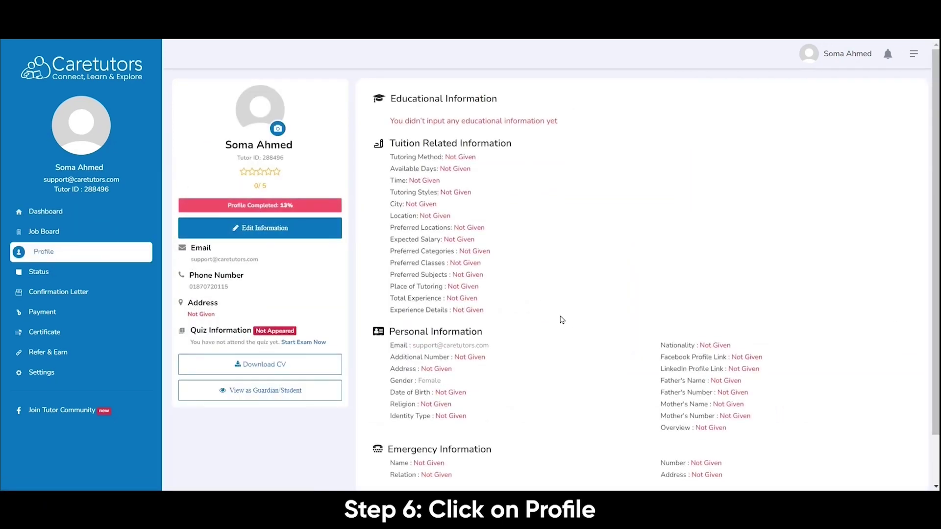
scroll(567, 315, down, 1)
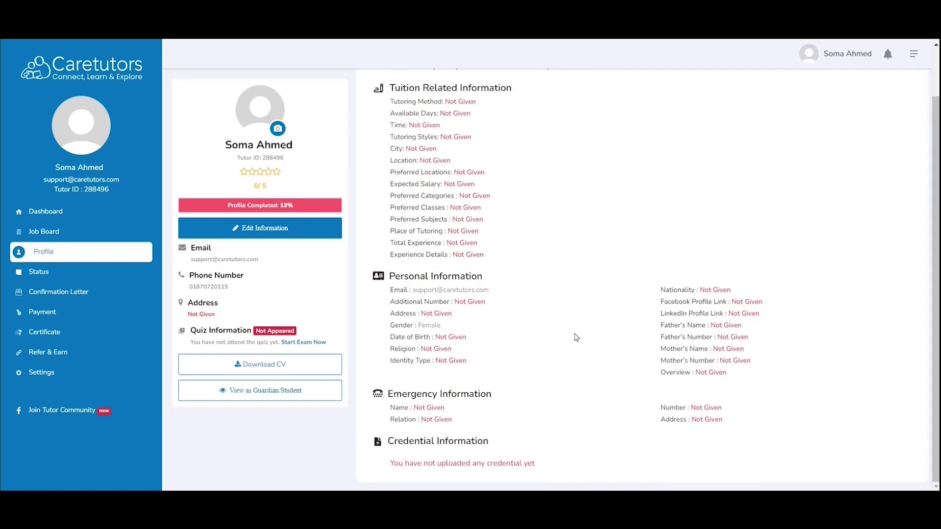
scroll(591, 369, up, 1)
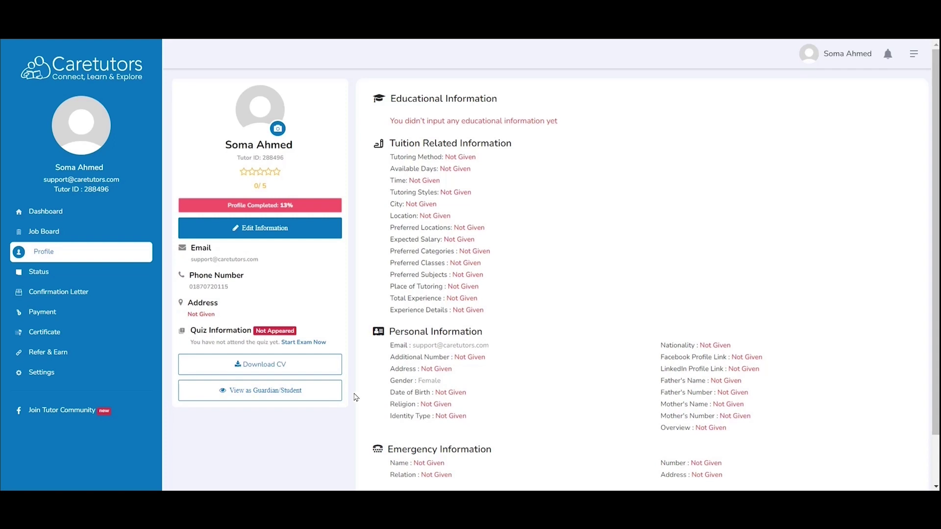
click(330, 396)
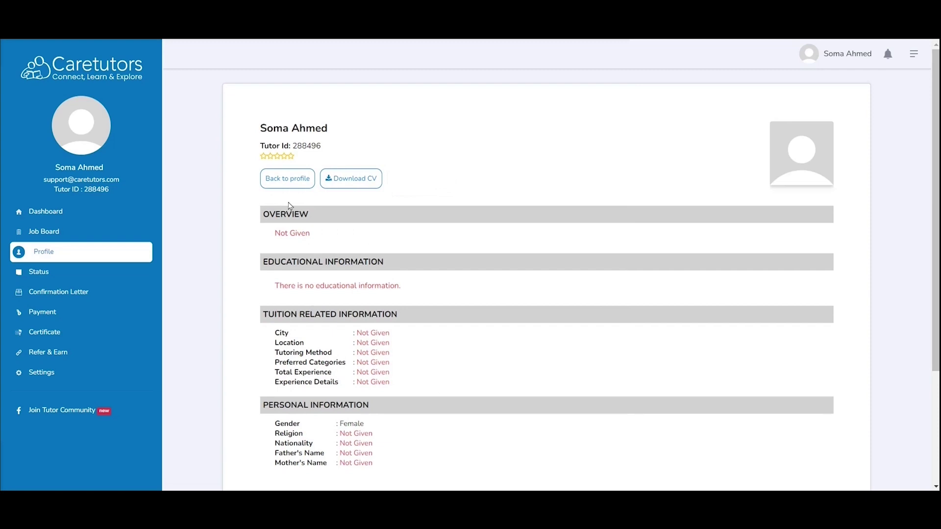
click(297, 190)
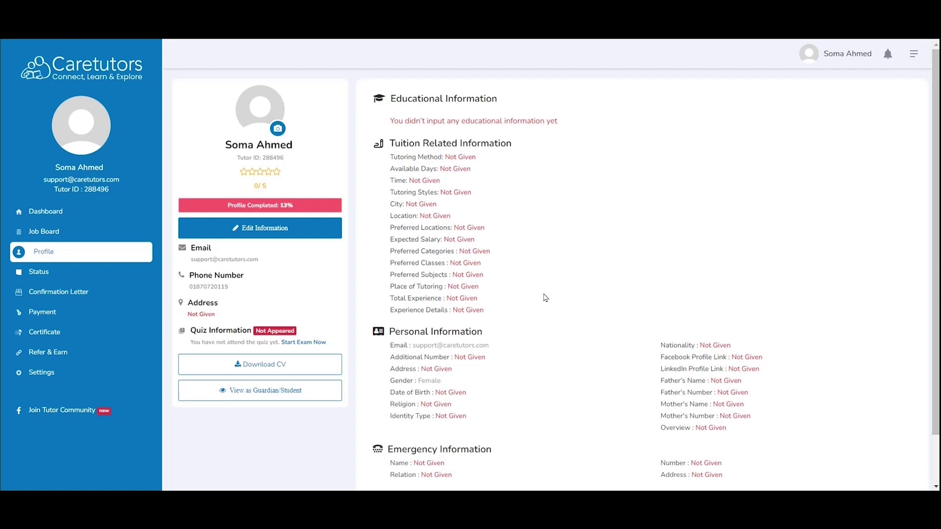
scroll(546, 298, down, 2)
scroll(545, 298, up, 2)
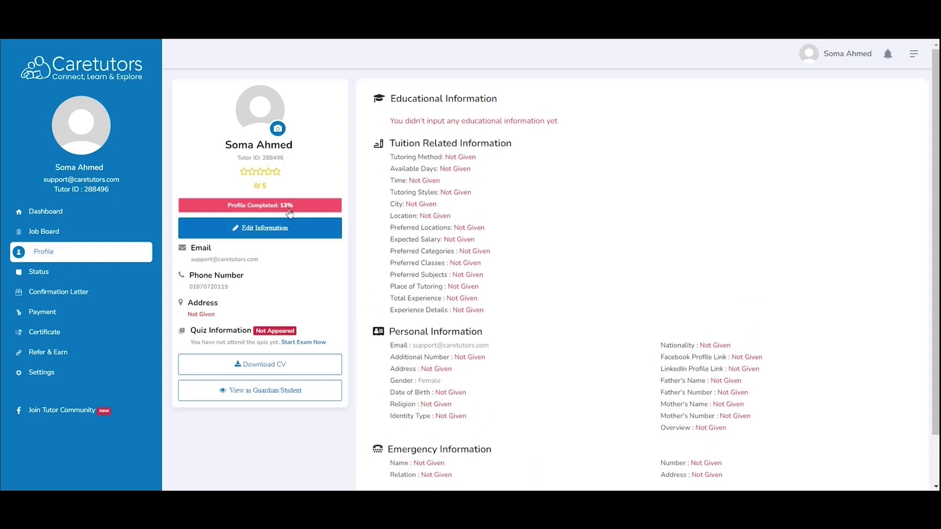
- Enter edit mode and browse the Educational, Personal, Credential and Quiz tabs, ending on Tuition Related
click(275, 235)
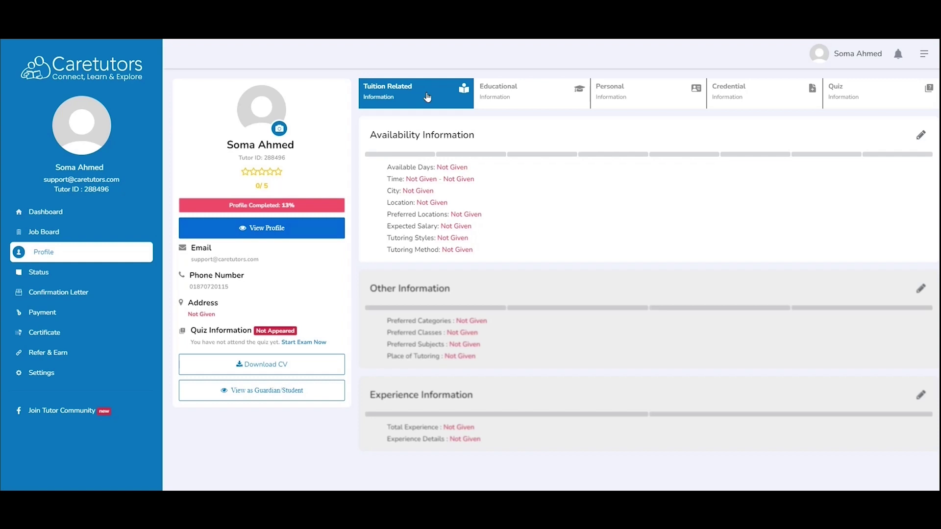
click(517, 101)
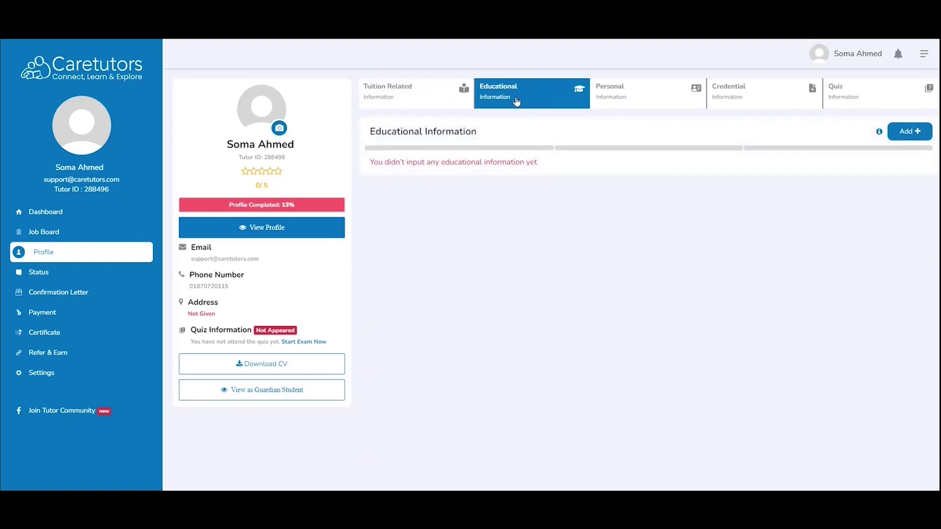
click(636, 104)
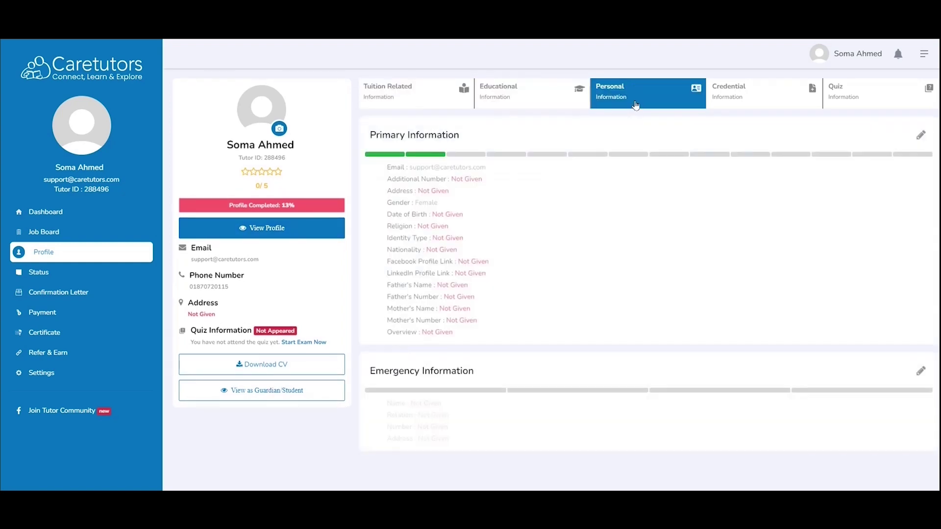
click(752, 100)
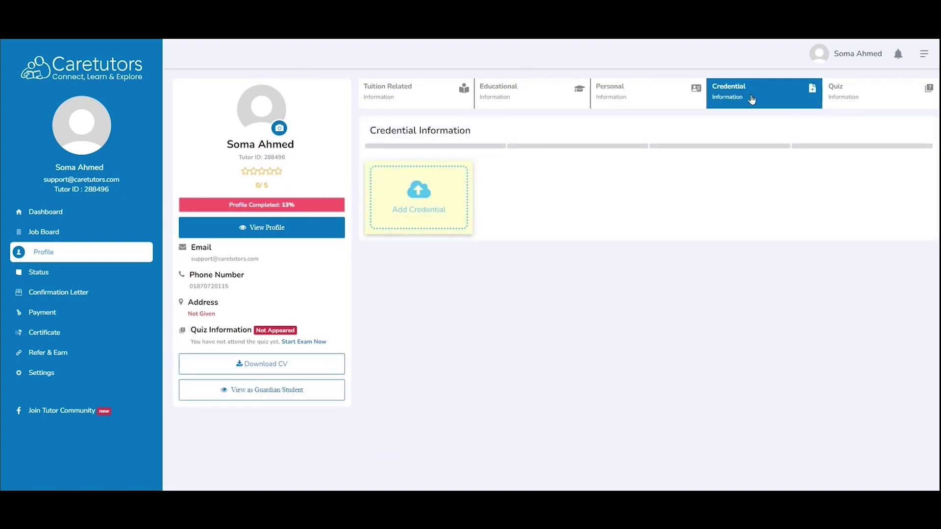
click(878, 104)
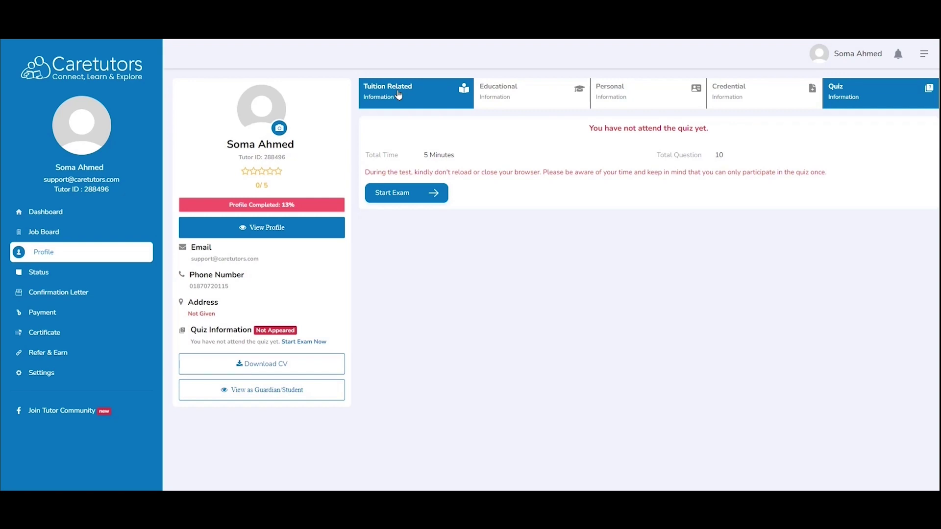
click(399, 94)
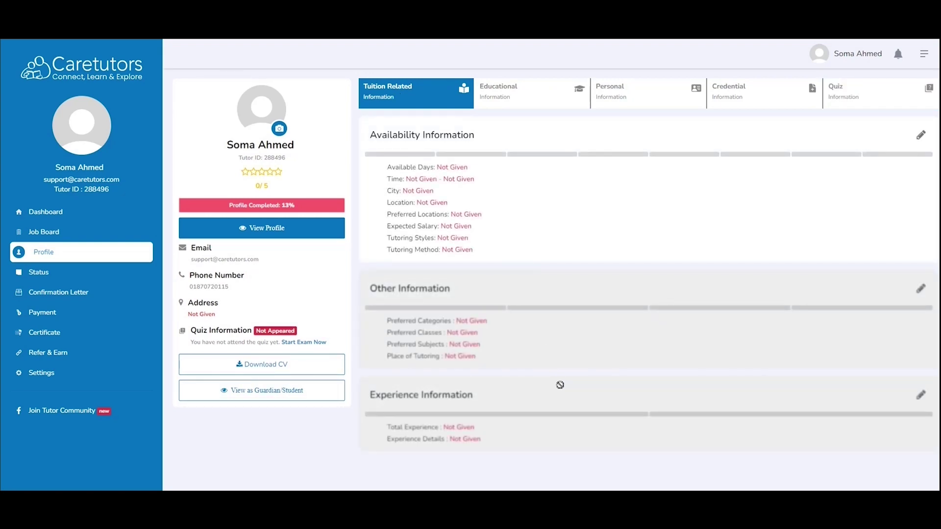
mouse_move(560, 450)
- Set available days Saturday through Tuesday, from 10:00 AM to 05:00 PM
mouse_move(681, 415)
click(918, 136)
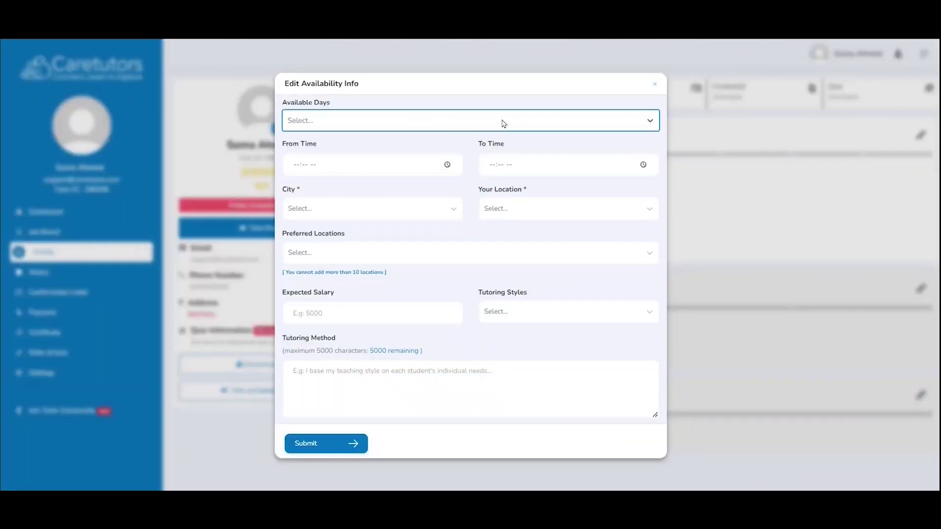
click(502, 124)
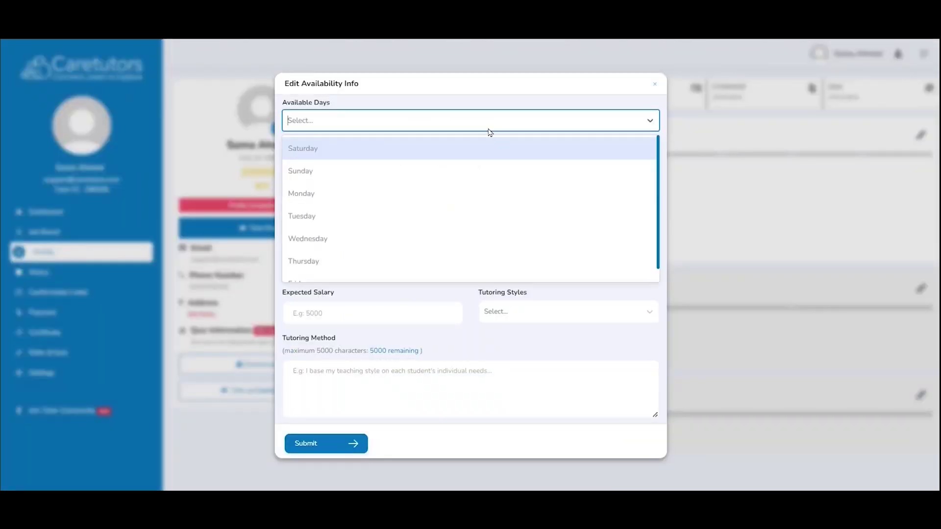
click(383, 148)
click(384, 148)
click(384, 148)
click(383, 149)
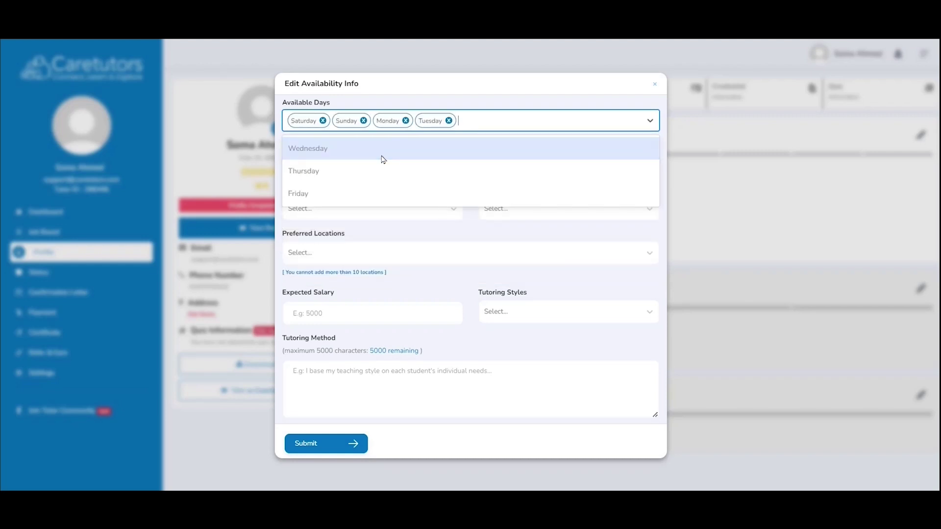
click(468, 127)
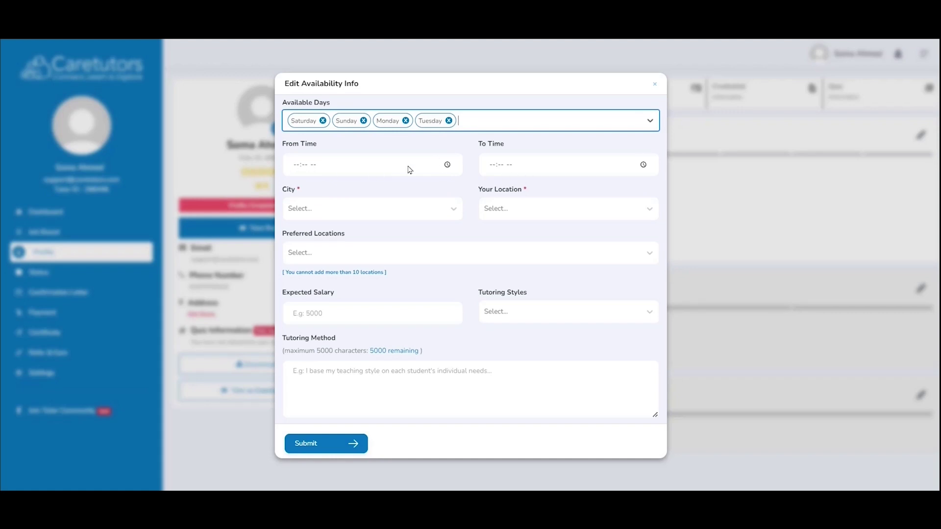
click(296, 168)
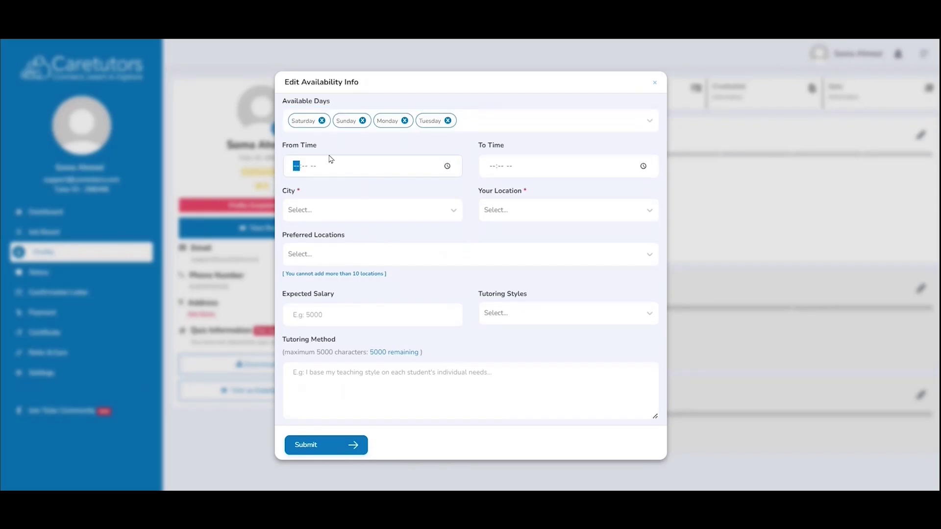
text(1000a)
click(488, 169)
text(050)
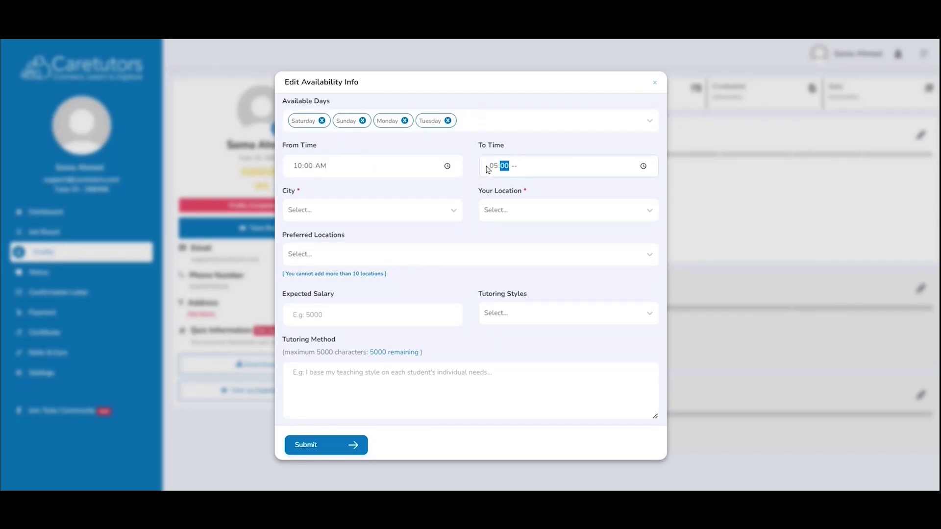
text(0p)
- Choose Dhaka as the city and Uttara Sector 4 as own location
click(371, 211)
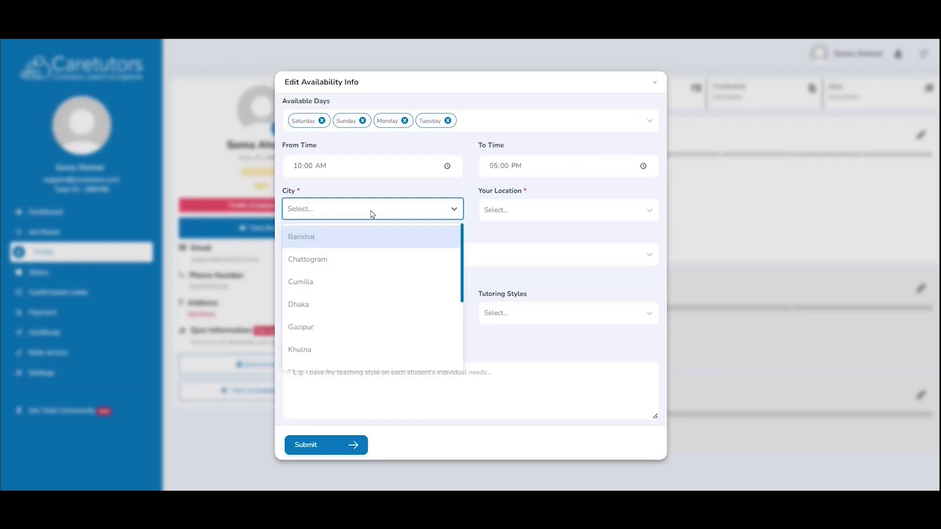
click(349, 306)
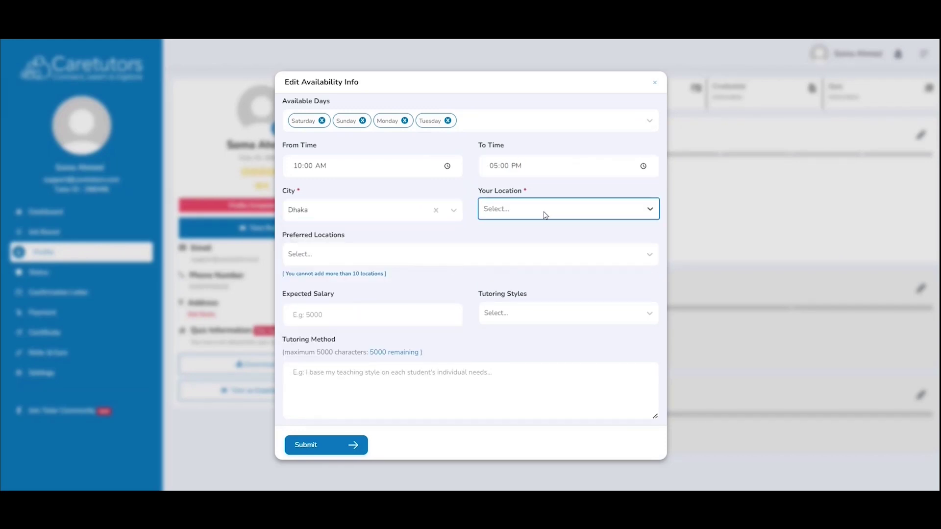
text(uttara)
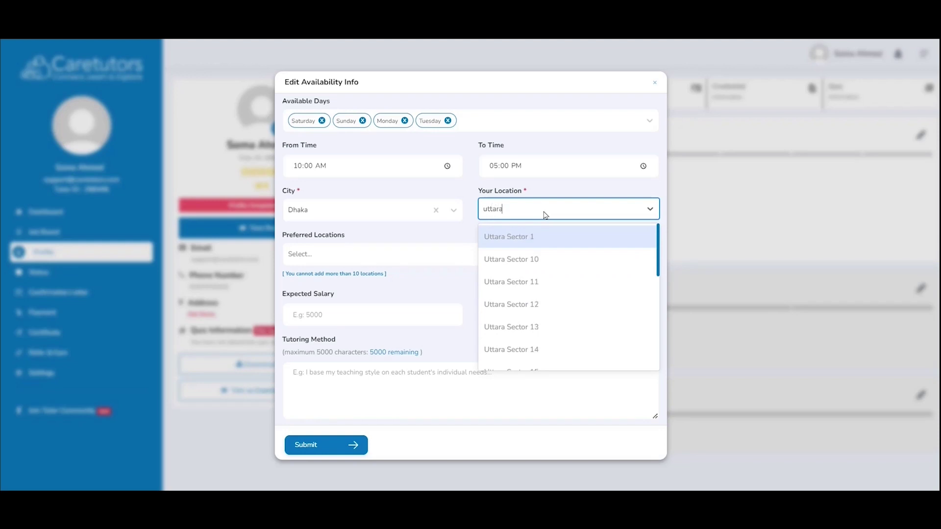
scroll(554, 294, down, 2)
click(557, 307)
- Add three Uttara sectors as preferred tutoring locations
click(396, 263)
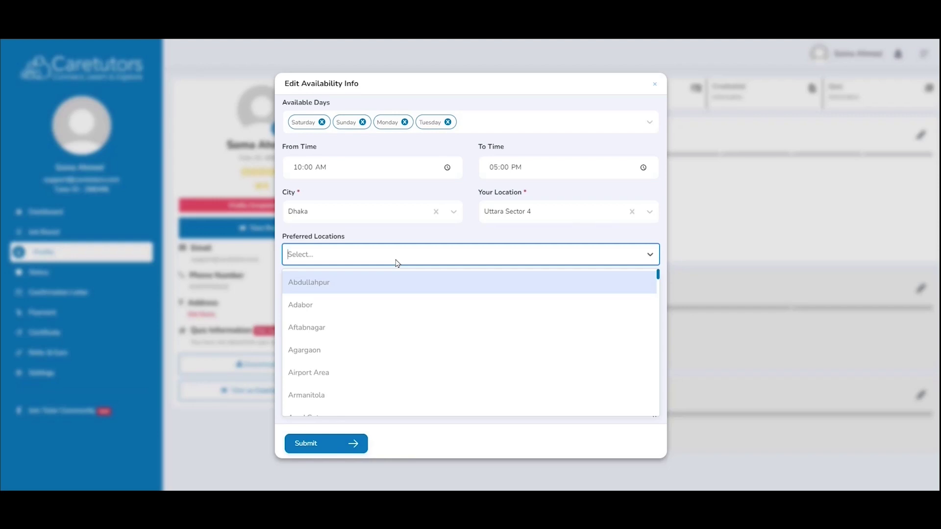
scroll(400, 321, down, 20)
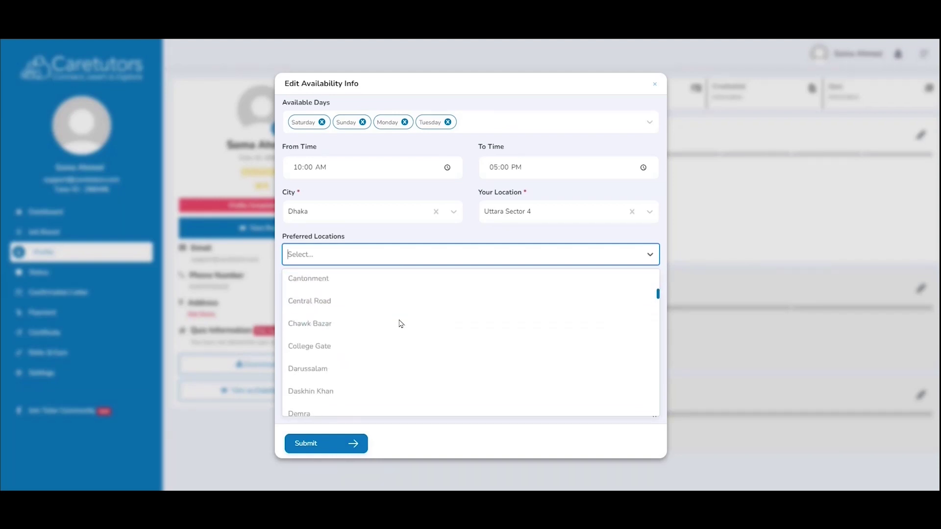
scroll(402, 322, up, 15)
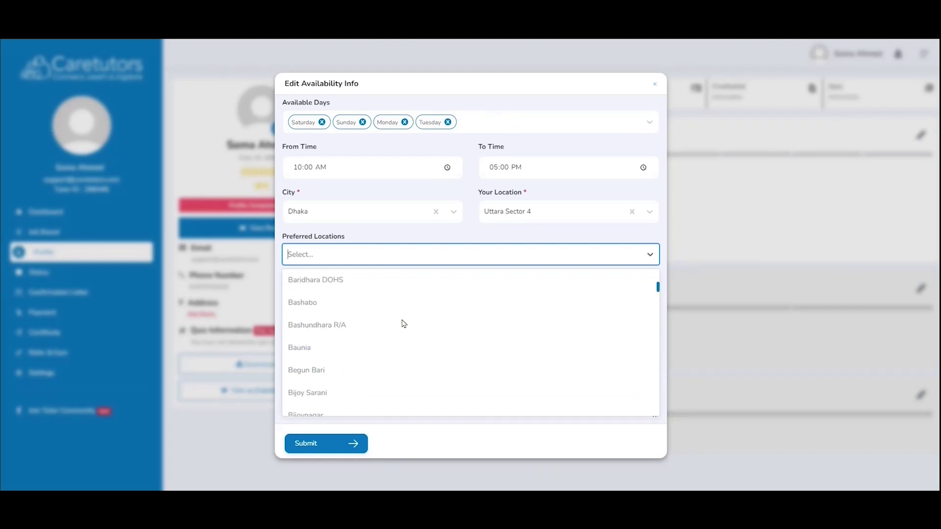
text(utta)
scroll(344, 305, down, 5)
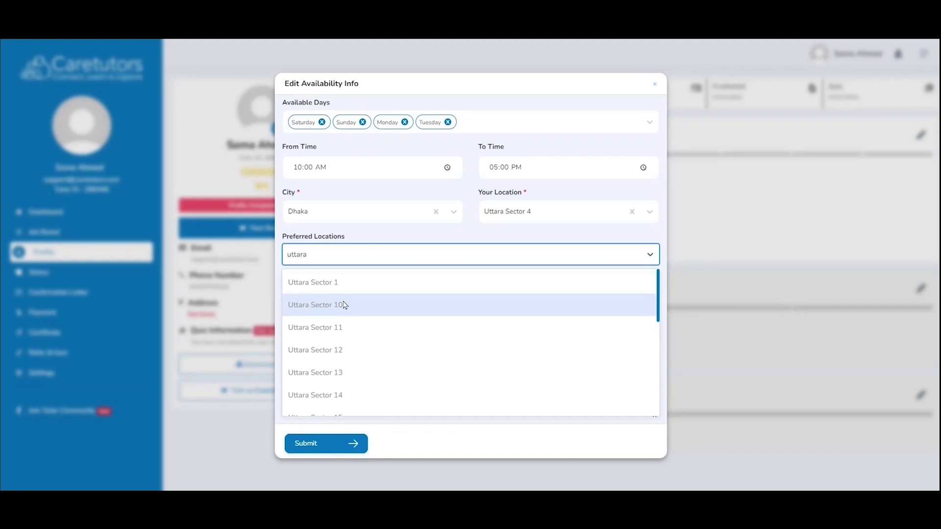
click(368, 365)
click(368, 360)
click(368, 360)
click(367, 360)
click(367, 360)
click(368, 358)
click(379, 341)
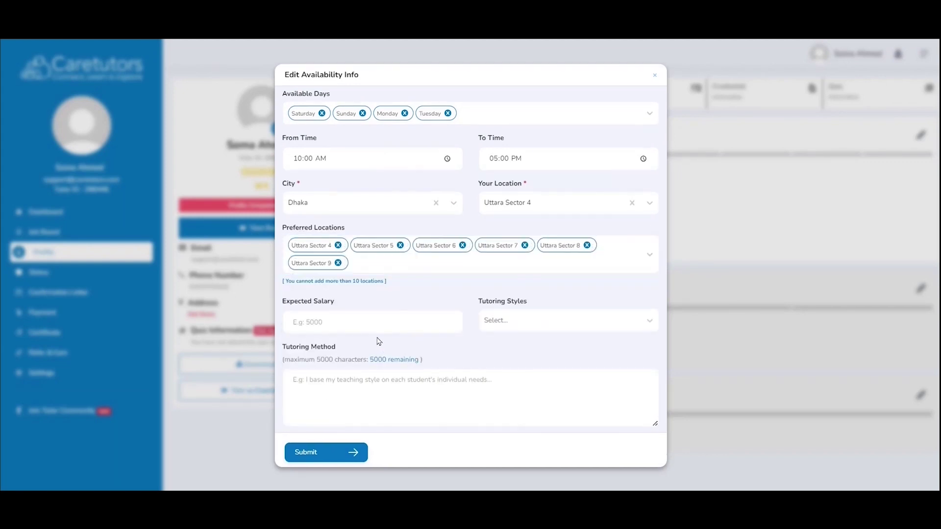
- Set expected salary to 3000 with One to One and Online Tutoring styles
click(380, 325)
text(3000)
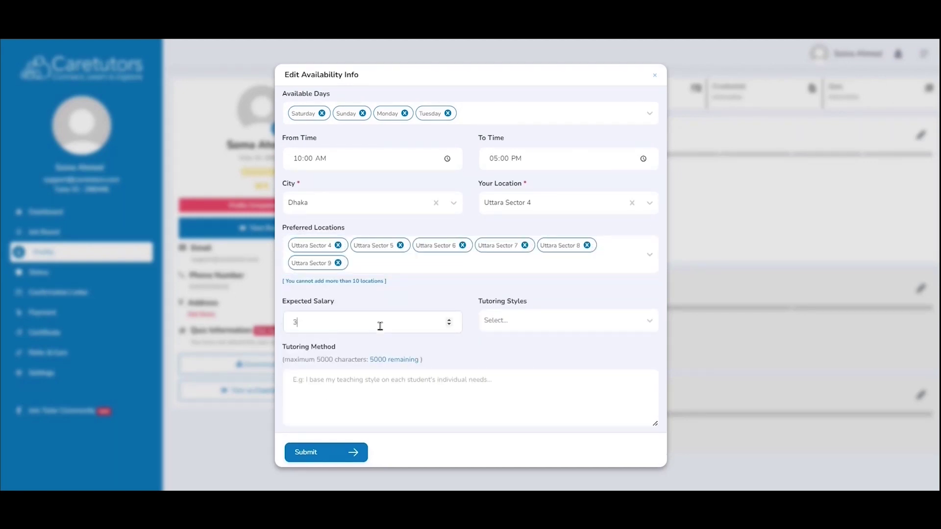
click(505, 331)
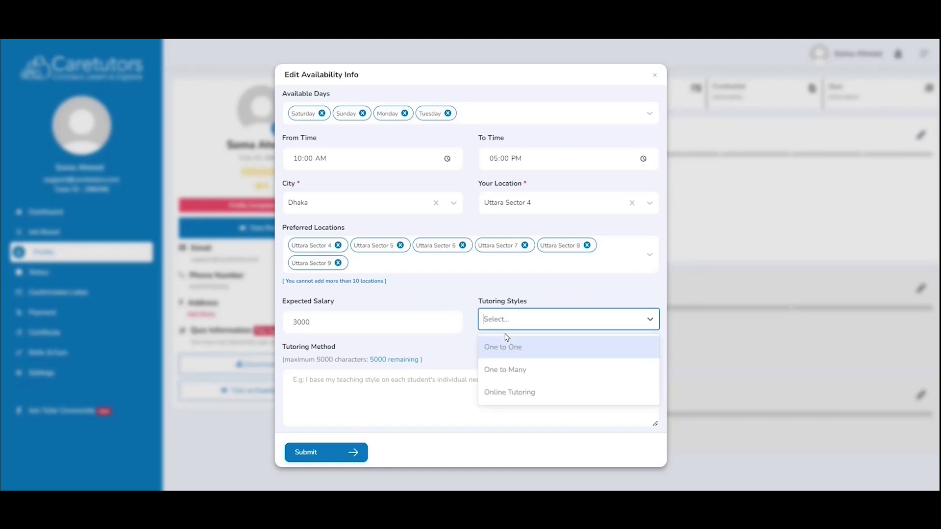
click(515, 353)
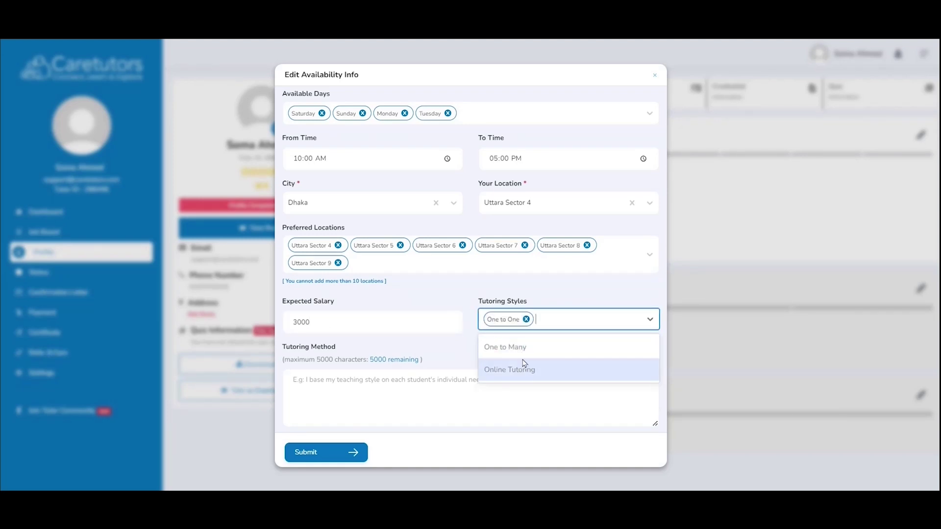
click(525, 369)
click(600, 321)
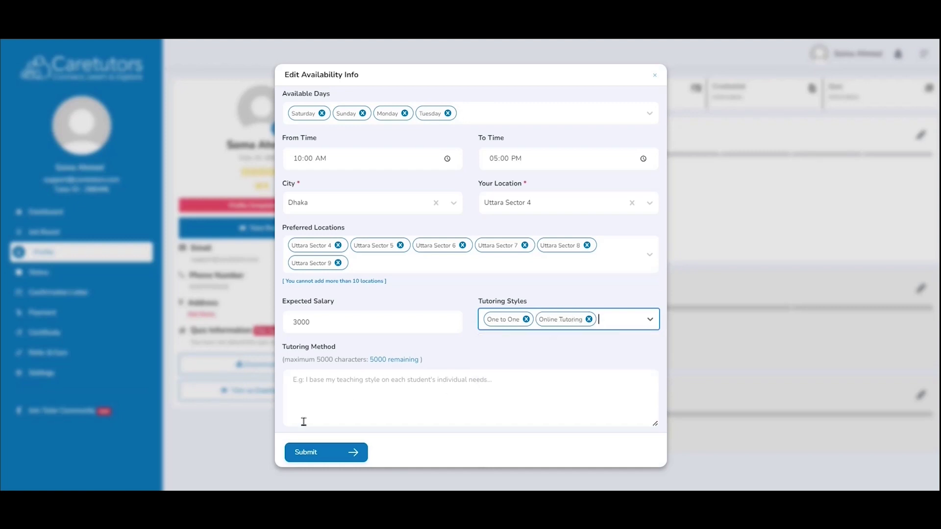
- Paste the prepared tutoring method description and submit the availability details
click(325, 387)
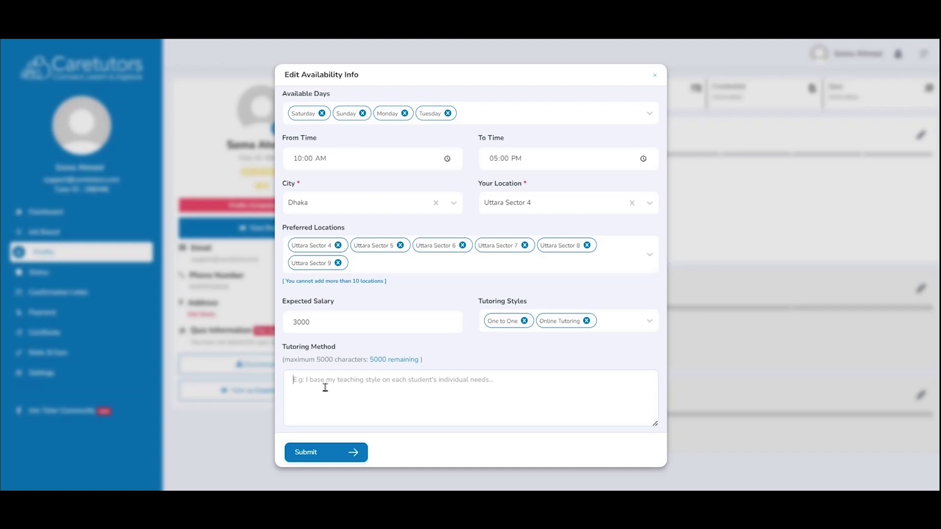
text(I teach students according to their weaknesses. I provide enough time to them to understand the subjects and make the topic enjoyable to them. I make them practice the problems over and over again until they can solve the problems by themselves.)
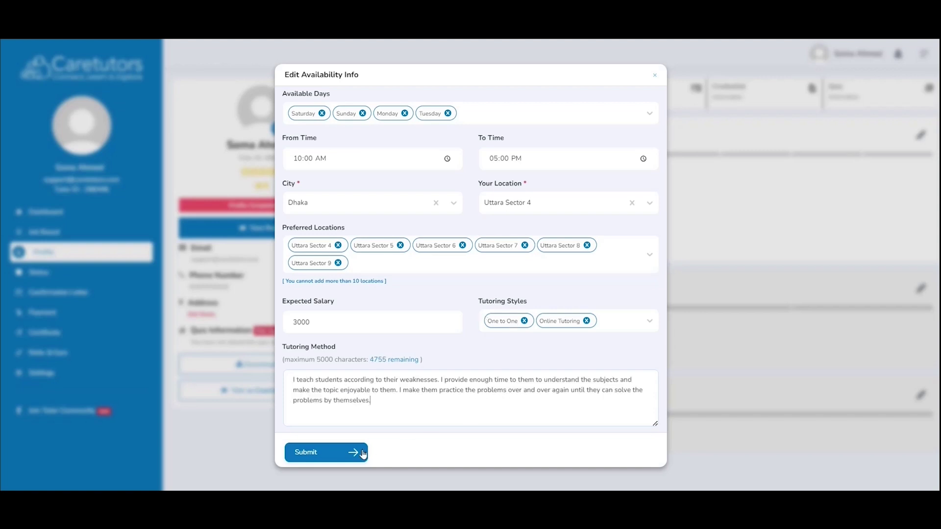
click(336, 453)
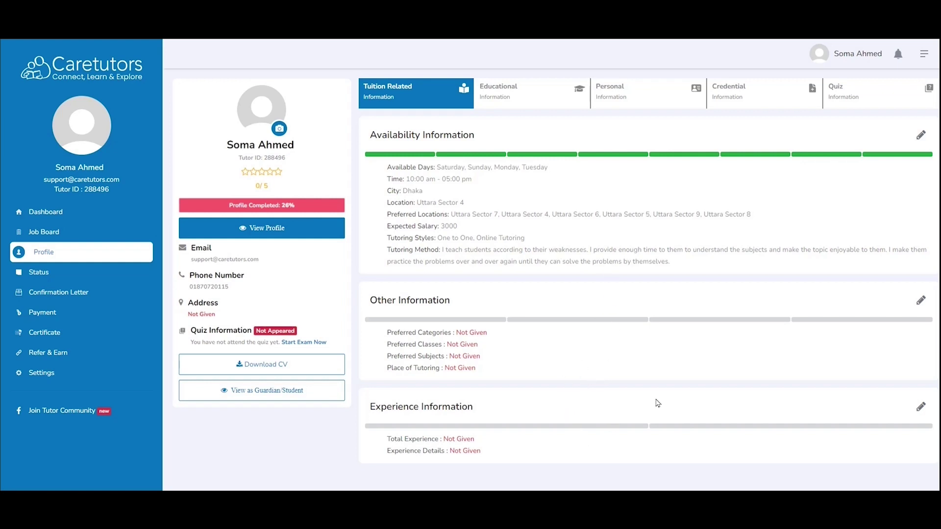
- Pick Bangla Medium, Arts and Admission Test as preferable categories
click(920, 312)
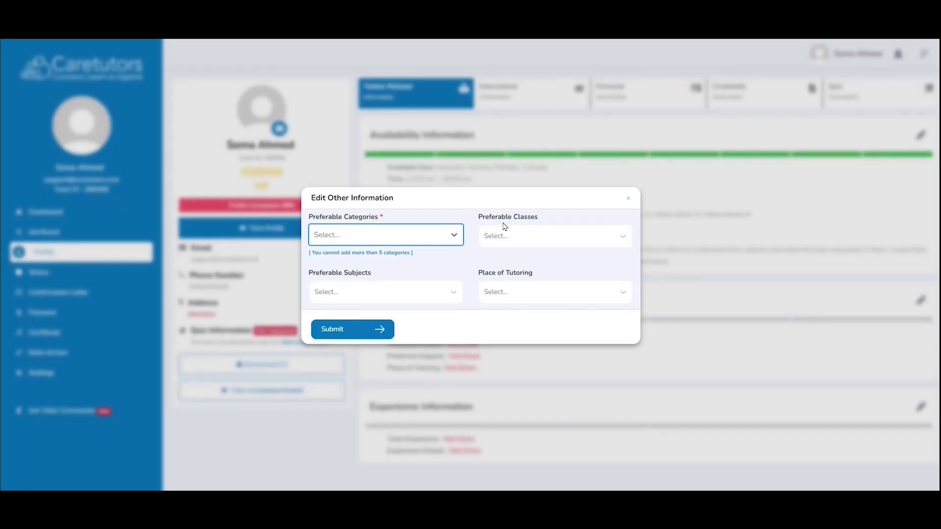
click(442, 241)
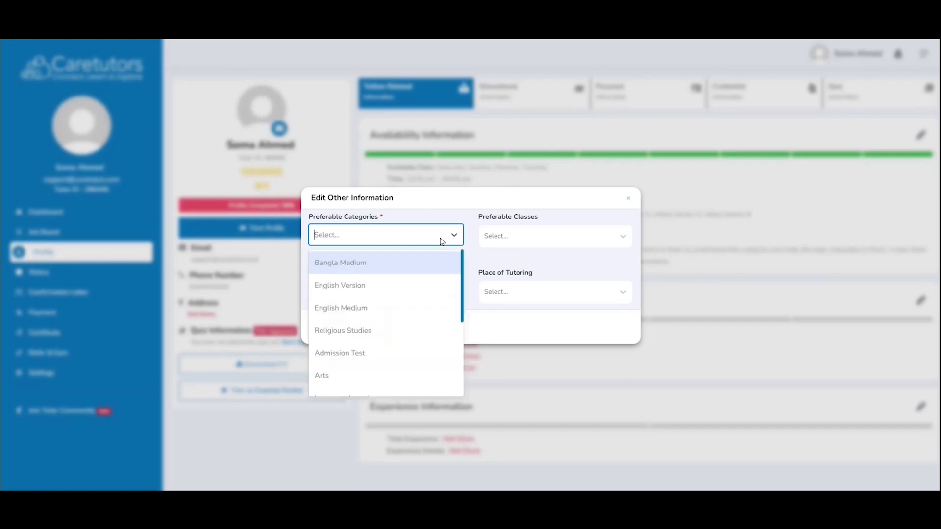
scroll(388, 306, down, 4)
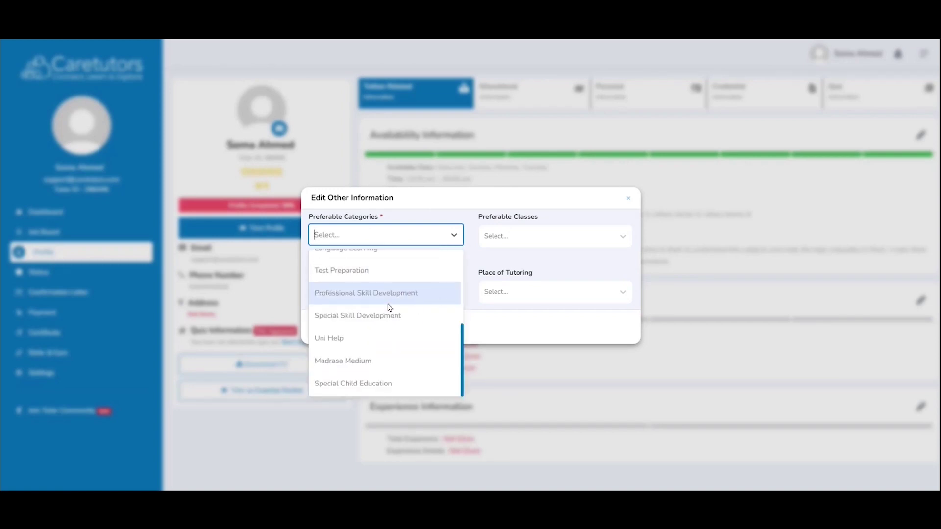
scroll(369, 352, up, 4)
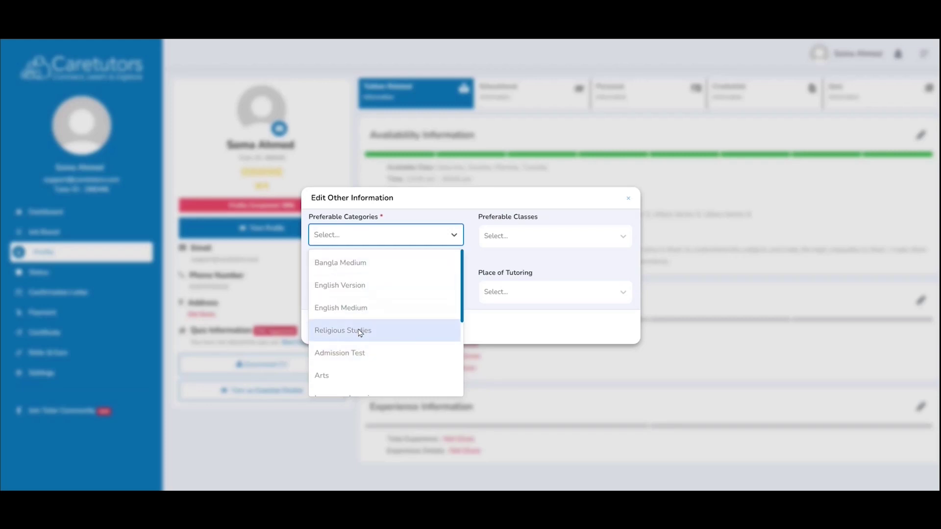
click(358, 263)
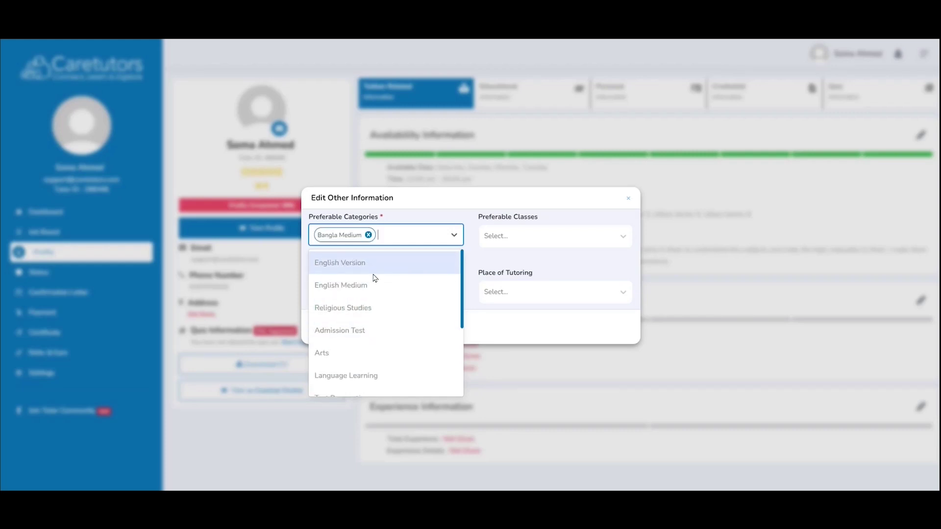
click(363, 353)
scroll(367, 383, down, 5)
scroll(362, 355, up, 5)
click(329, 330)
click(549, 232)
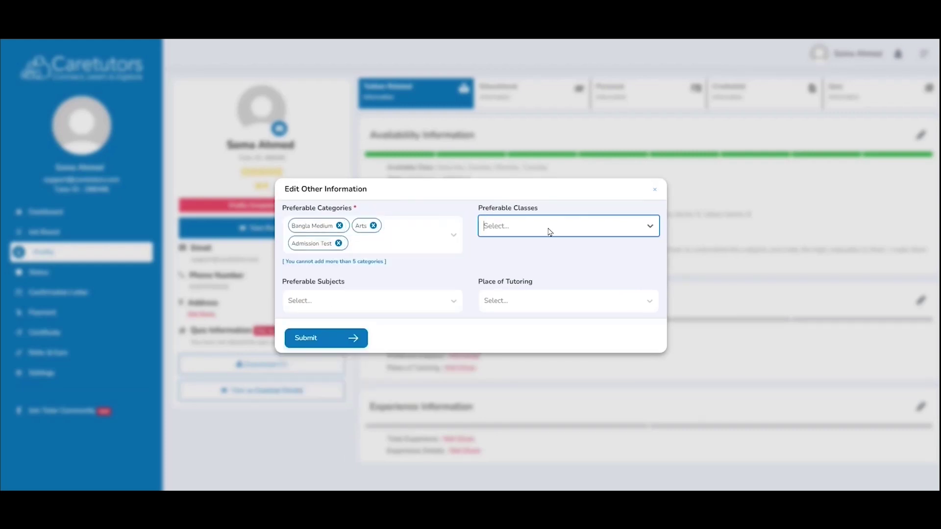
- Add Pre-Schooling, several junior classes, Drawing & Painting and School Admission Test as preferable classes
click(549, 231)
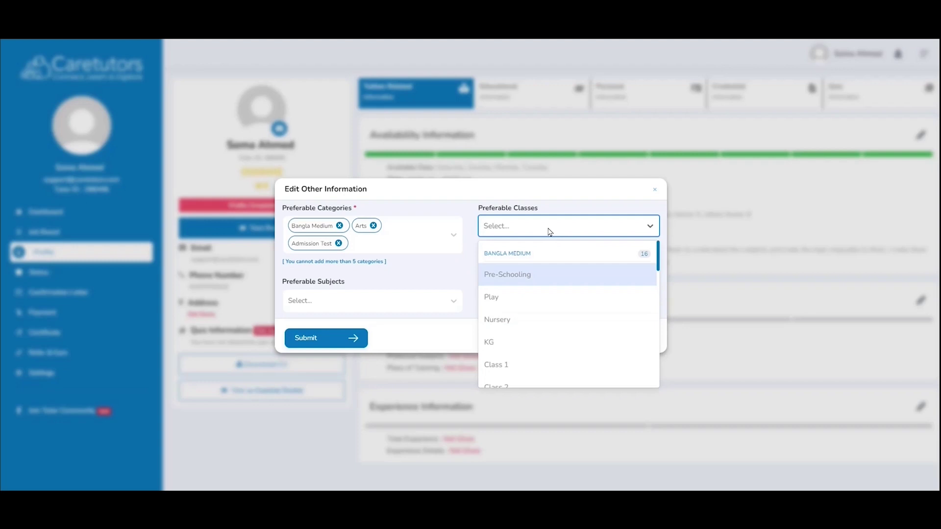
click(544, 283)
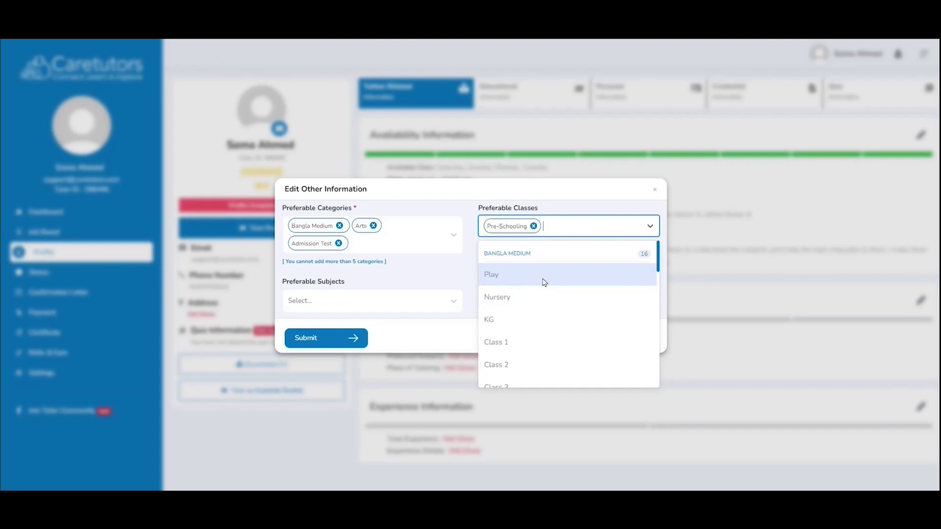
click(544, 282)
click(543, 278)
click(543, 279)
click(545, 294)
click(544, 294)
click(544, 294)
click(544, 308)
click(544, 308)
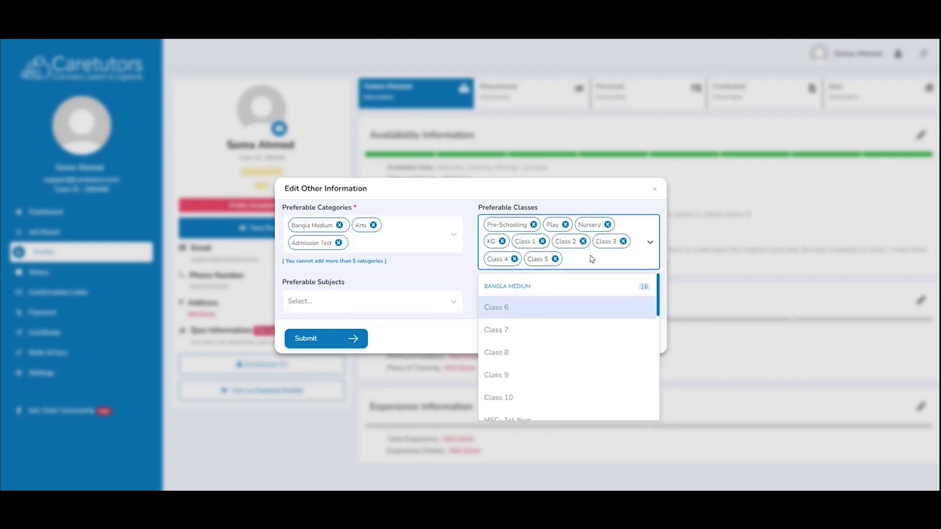
scroll(564, 334, down, 5)
click(539, 330)
click(539, 313)
click(433, 325)
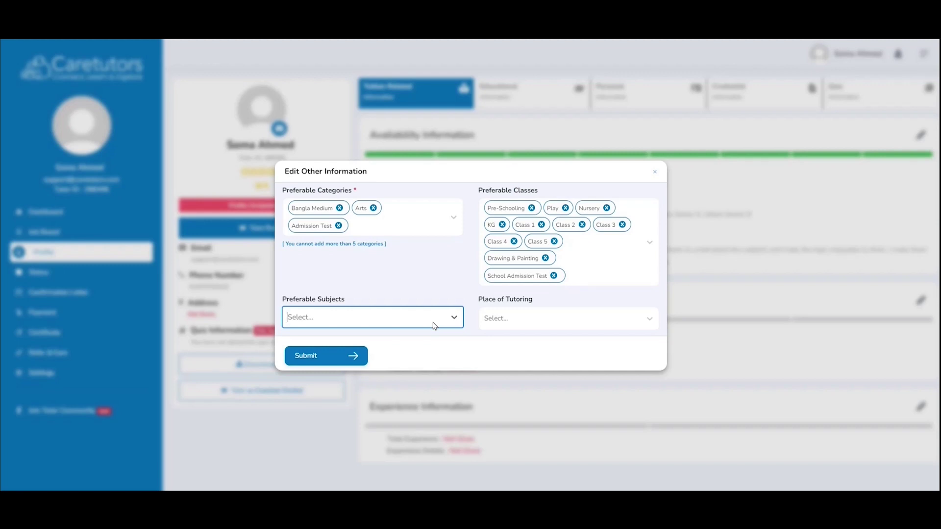
- Add the All subject for several classes plus Line Drawing as preferable subjects
click(433, 325)
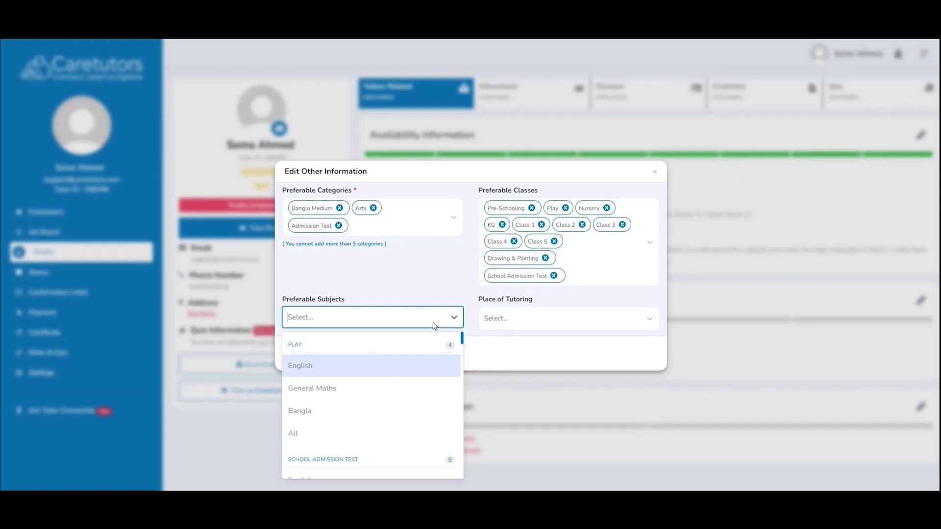
click(356, 438)
click(353, 435)
text(al)
click(348, 358)
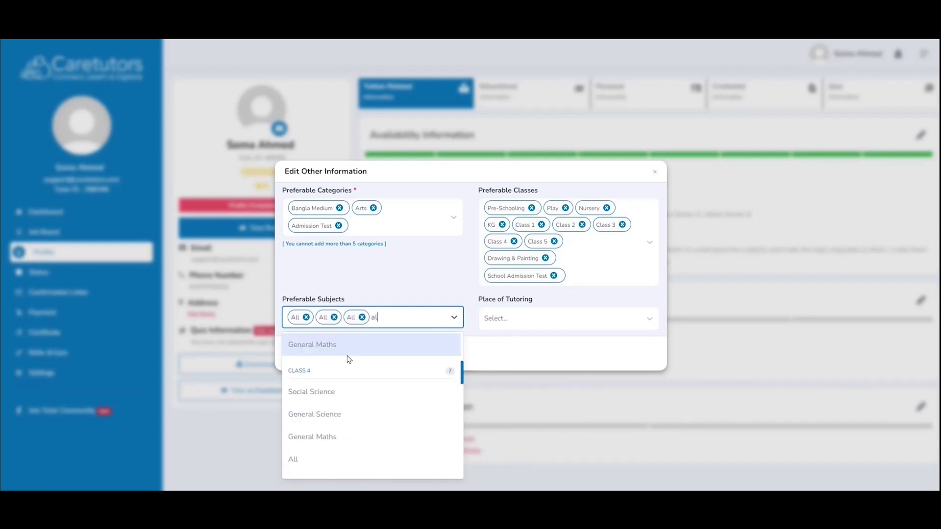
click(361, 364)
click(349, 441)
click(348, 444)
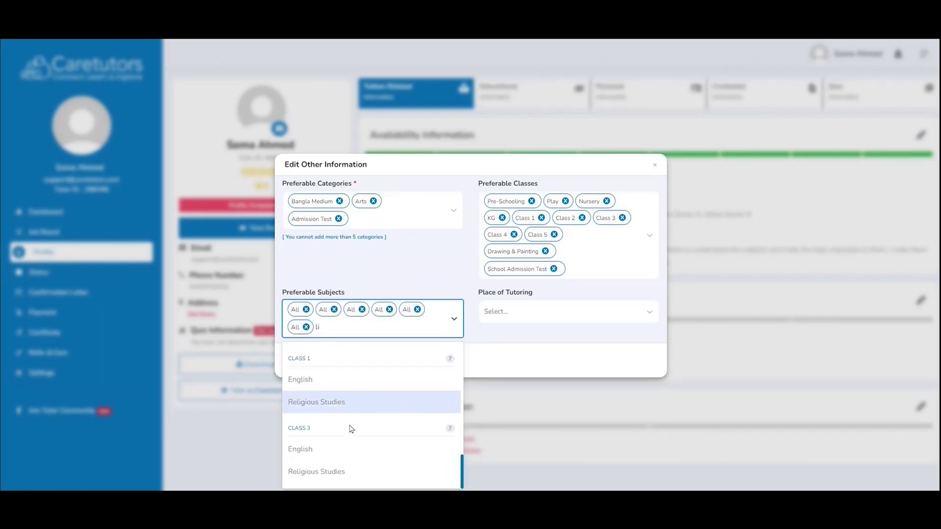
text(line)
click(319, 376)
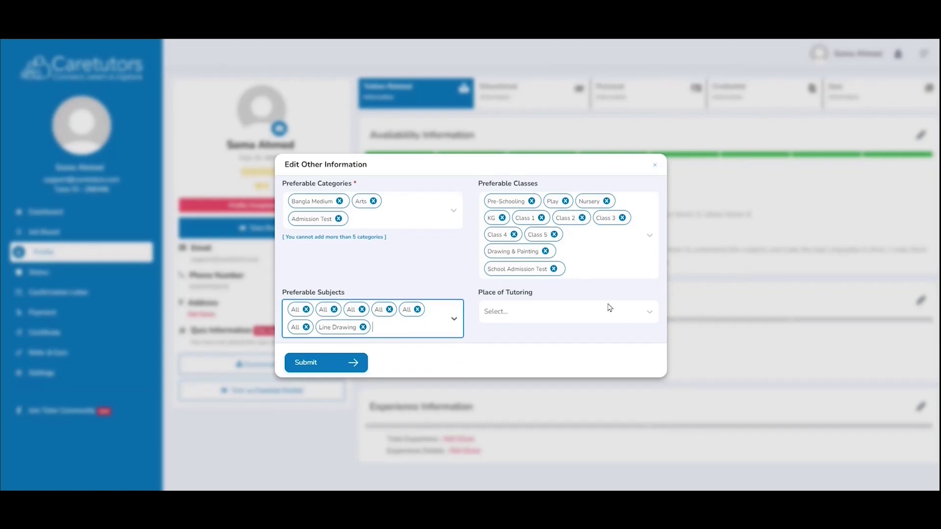
- Choose Online and Student Home as tutoring places and save the Other Information
click(611, 310)
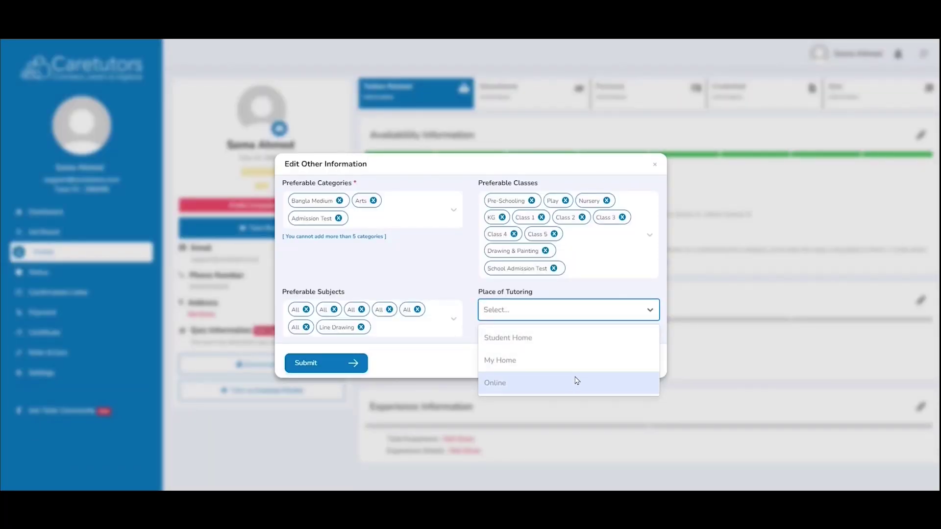
click(576, 381)
click(572, 340)
click(589, 315)
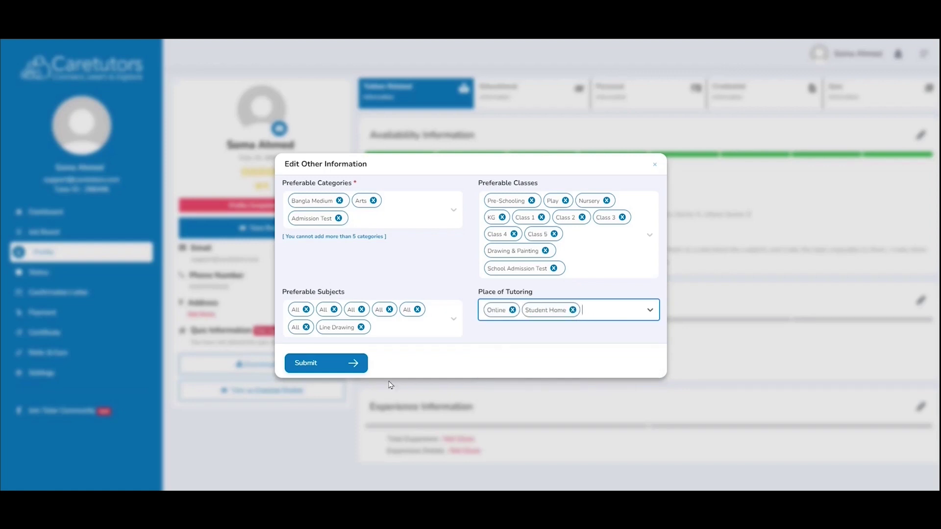
click(294, 369)
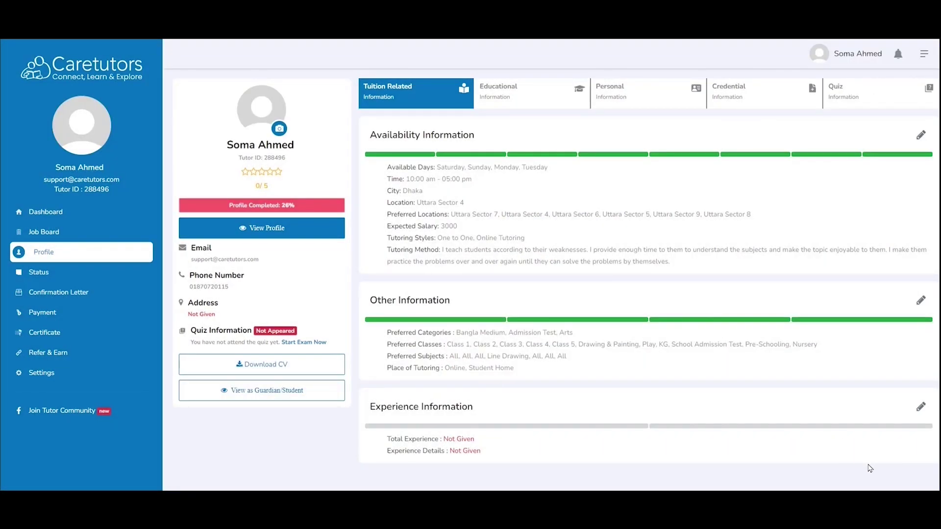
click(920, 407)
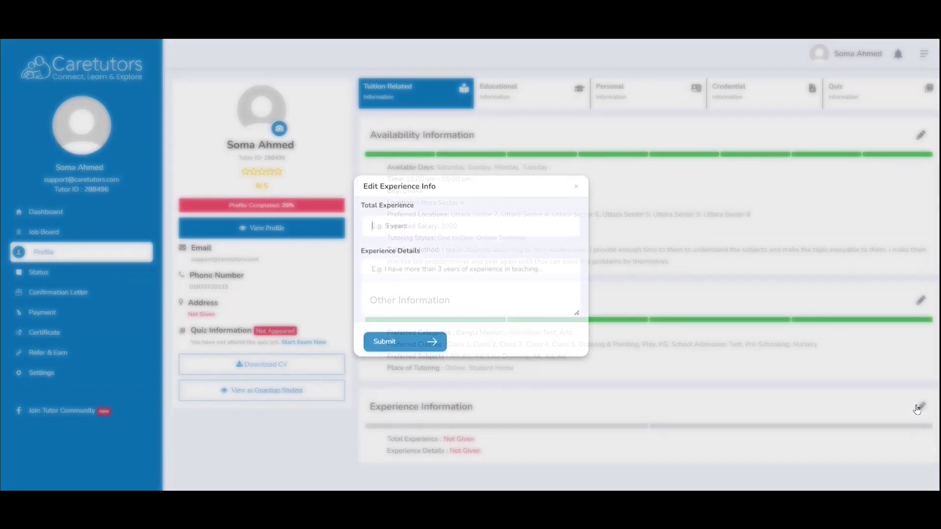
- Enter 2 years as total experience, paste the teaching details paragraph, and submit
click(492, 231)
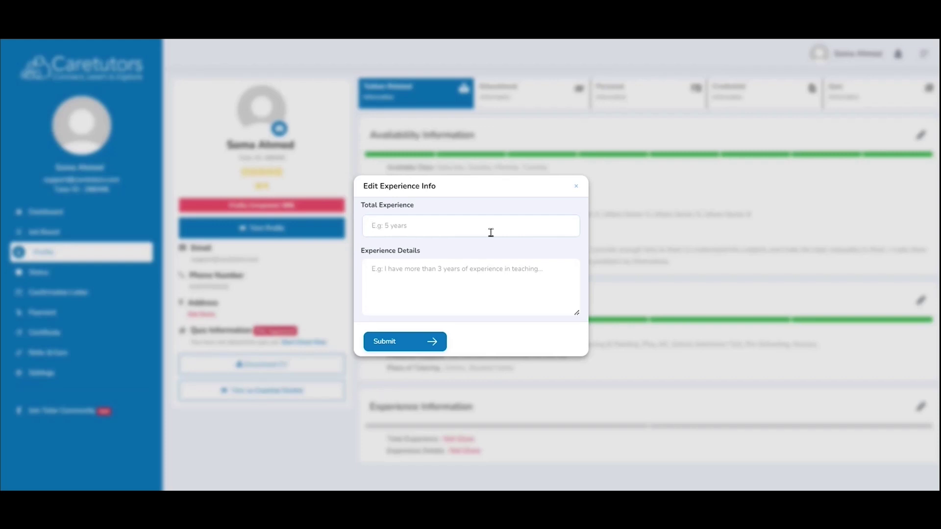
text(2 years)
click(460, 293)
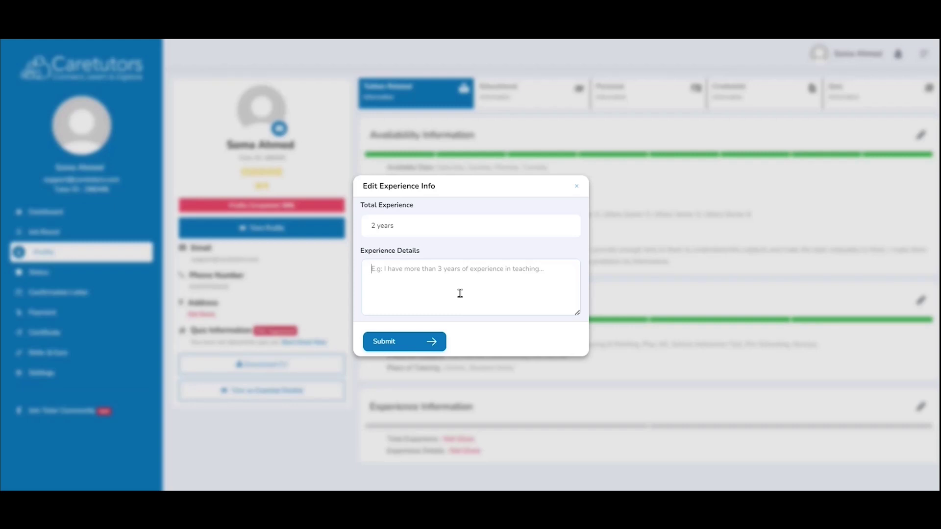
text(I have experience teaching for more than 2 years. I have tutored both Bangla medium and English version students from classes 2 to 6.)
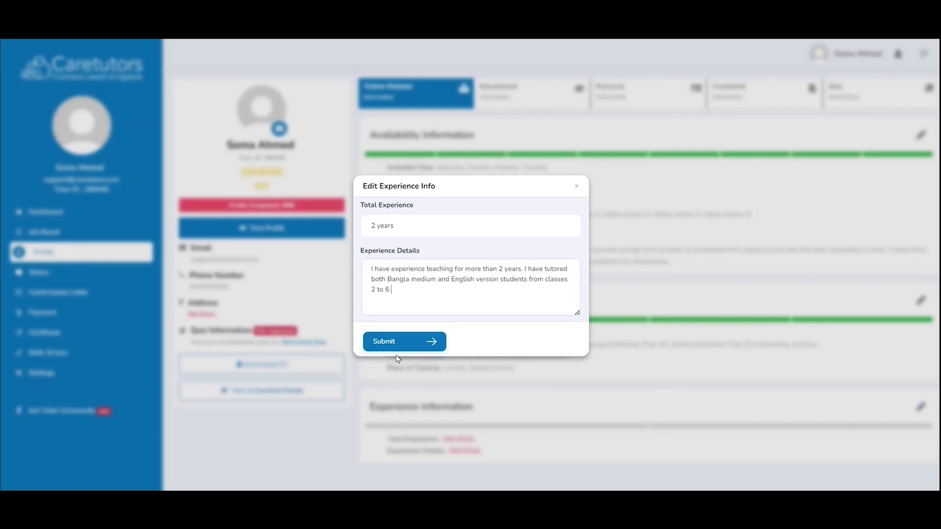
click(398, 349)
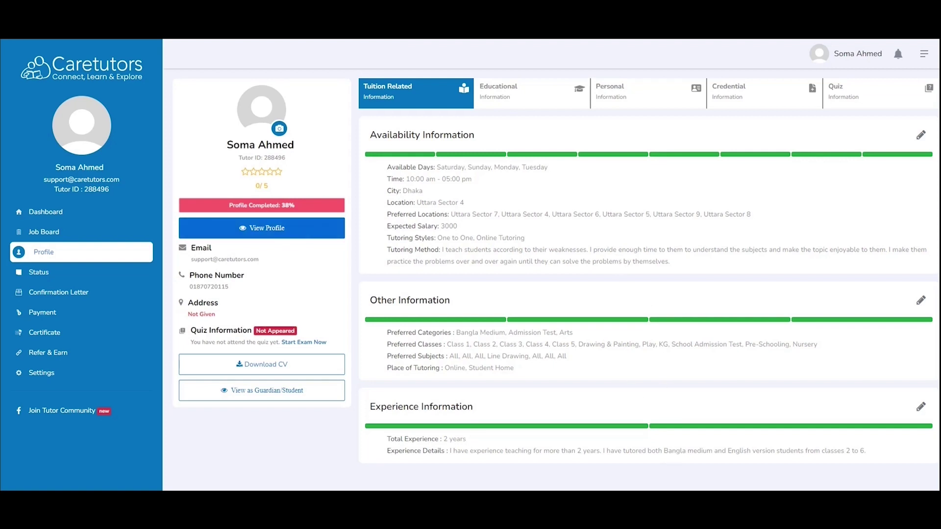
- Add a new education entry at Secondary level with SSC as the exam title
click(523, 95)
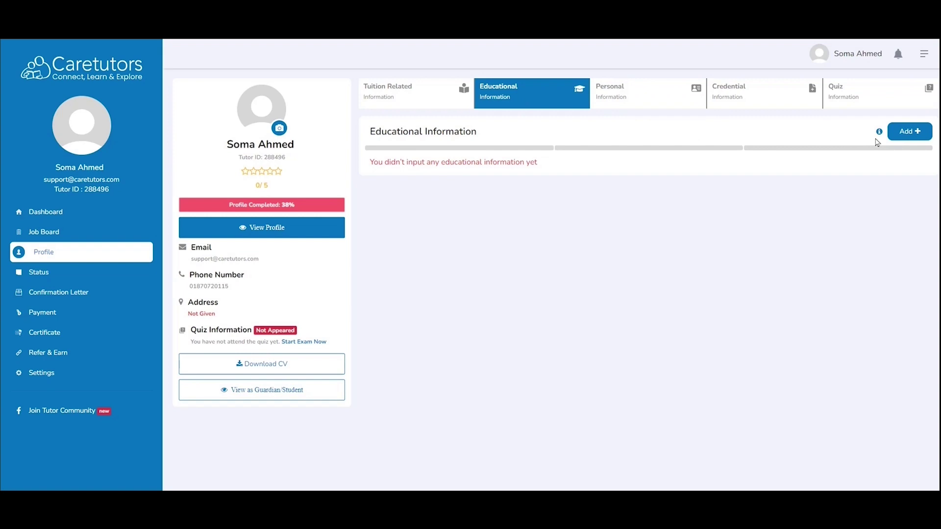
mouse_move(879, 138)
click(906, 140)
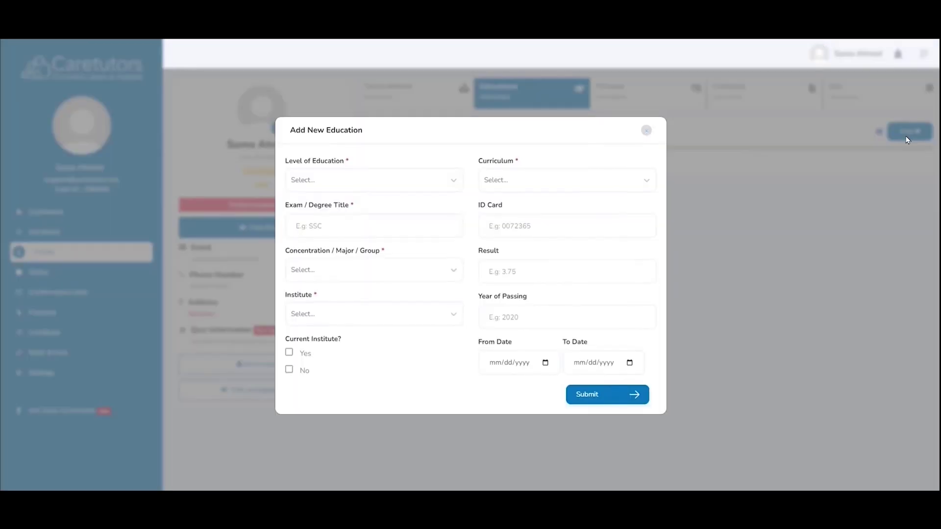
click(391, 183)
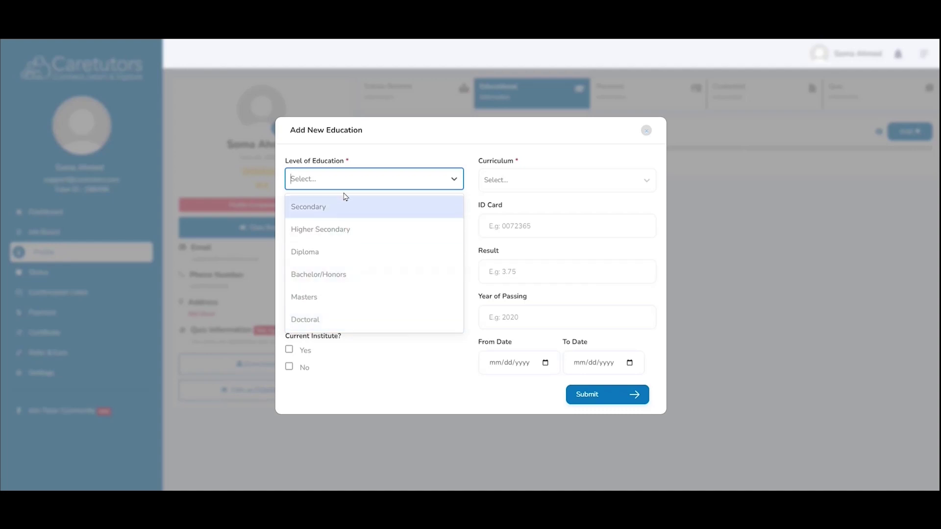
click(346, 214)
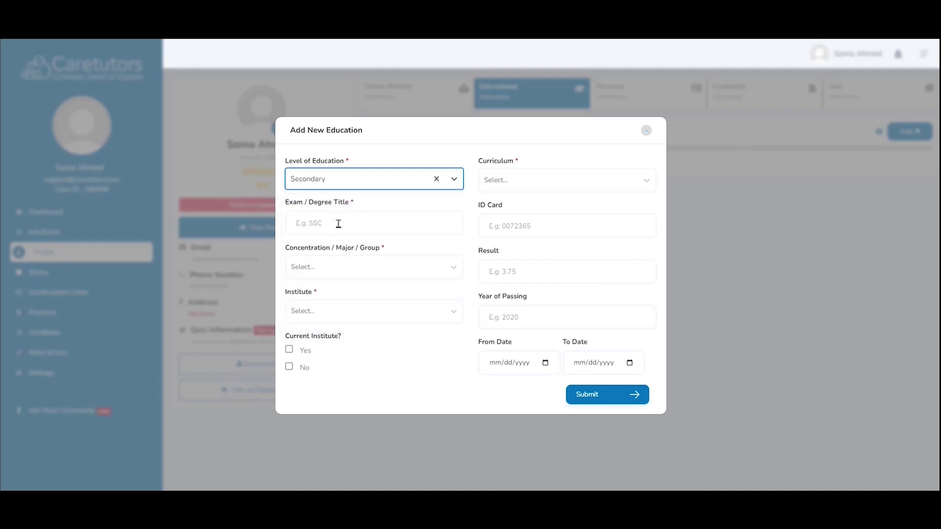
click(336, 221)
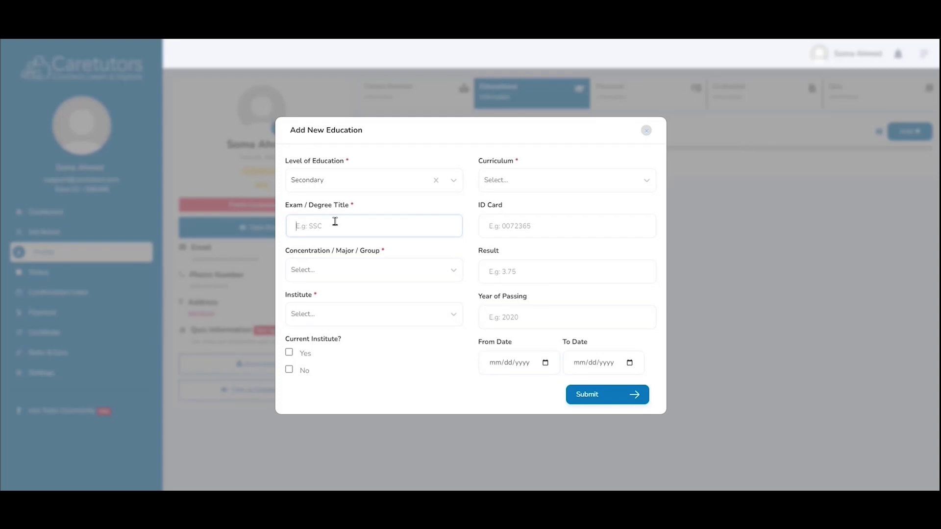
text(SSC)
- Set the concentration to Business Studies and the institute to Rajuk Uttara Model College
click(318, 271)
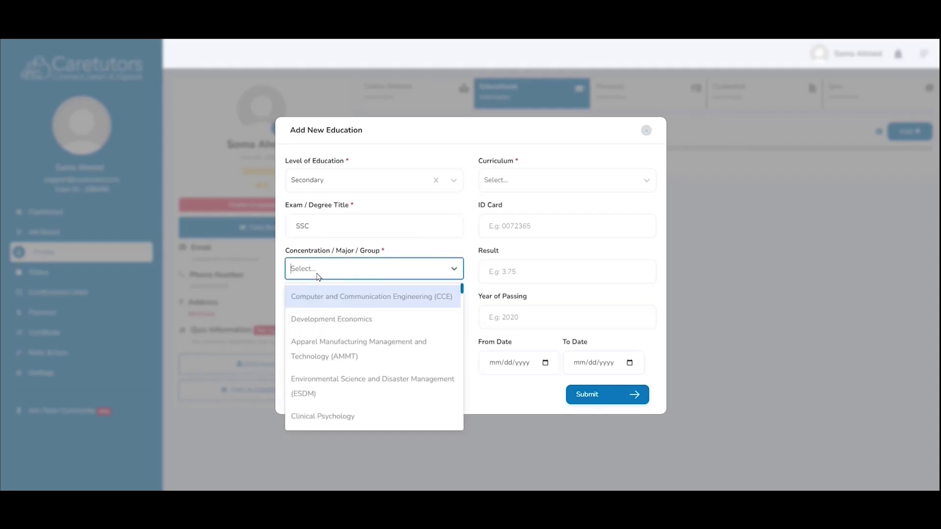
text(BUSINESS)
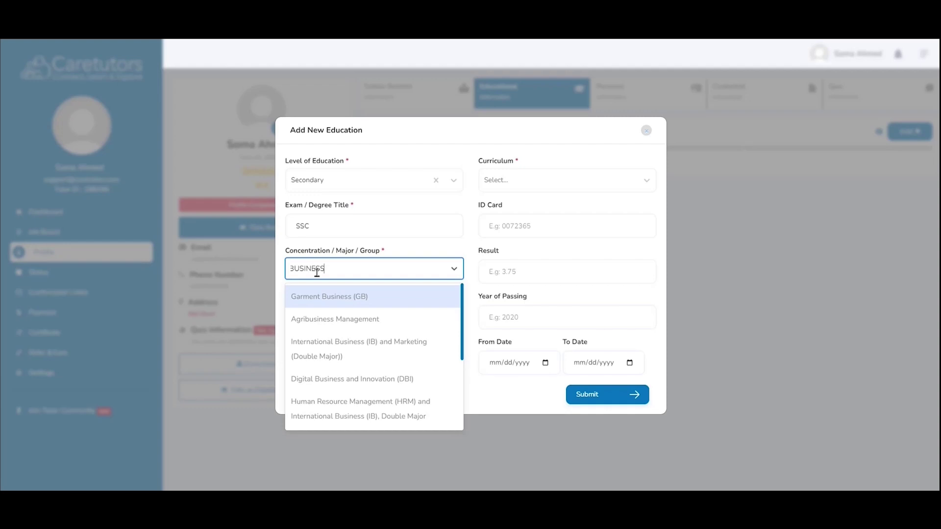
text( ST)
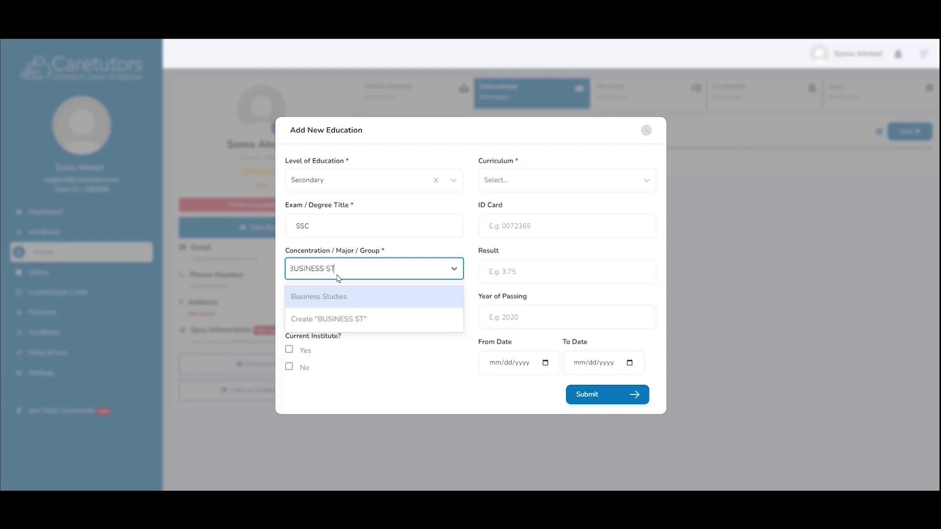
text(U)
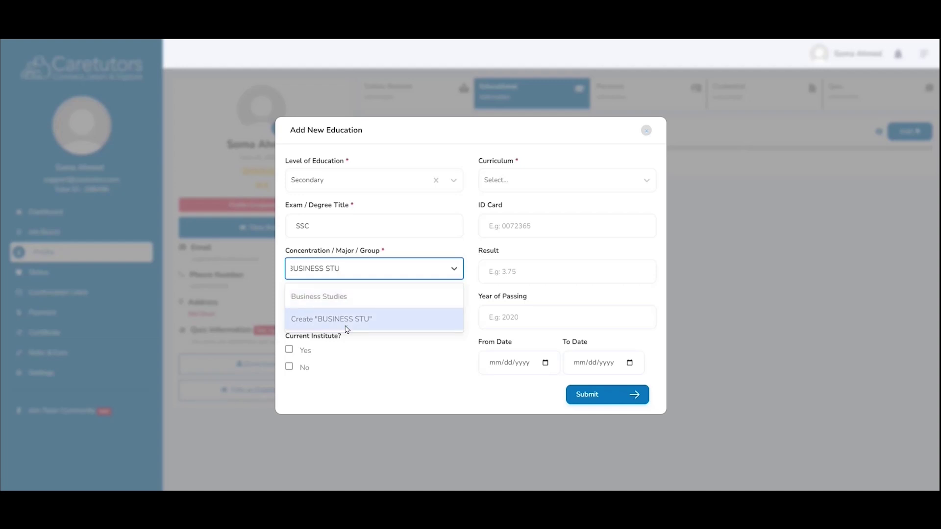
click(343, 304)
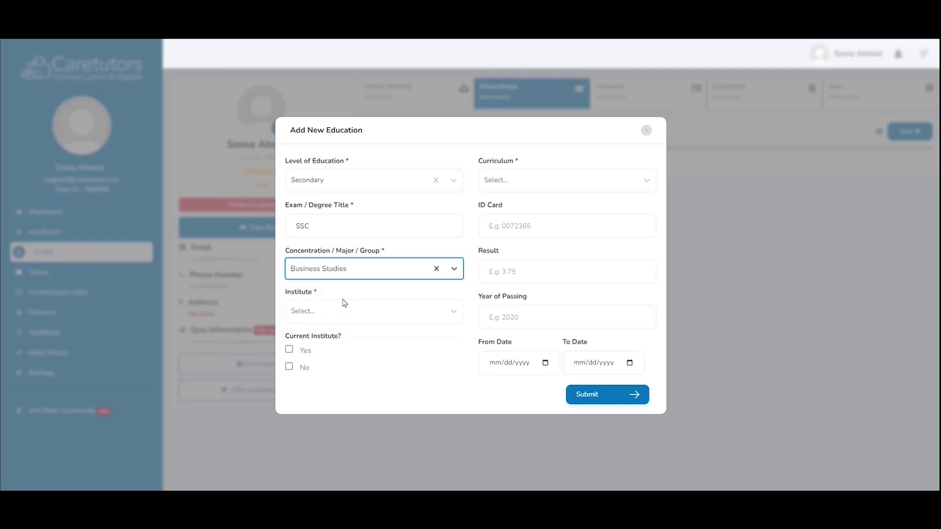
click(343, 313)
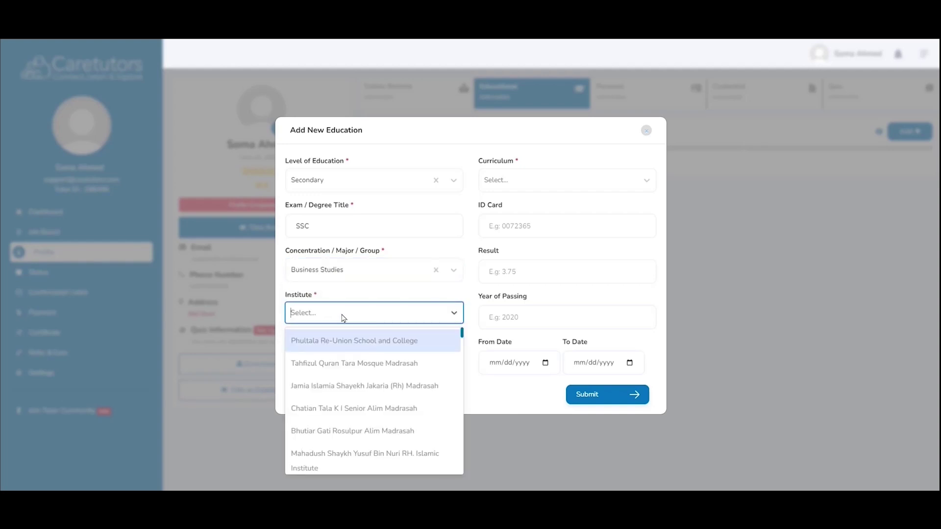
text(RAJUK)
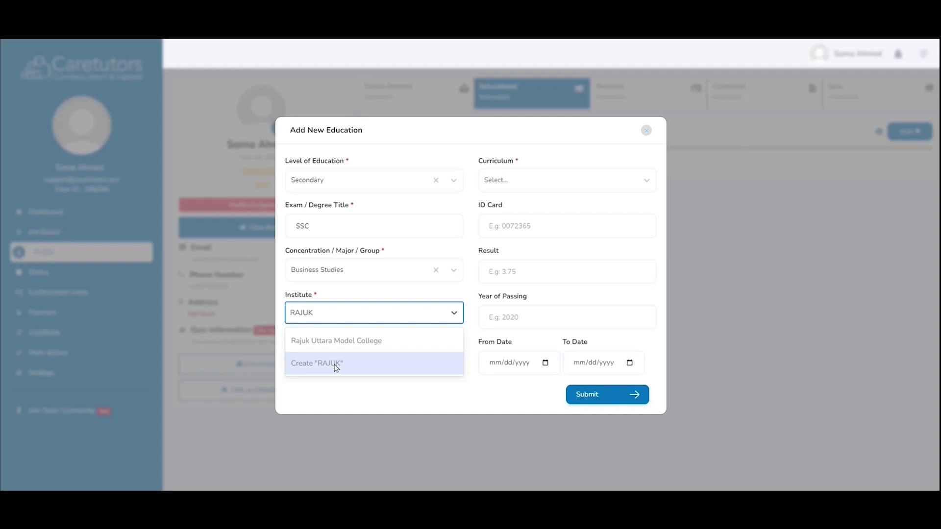
click(342, 348)
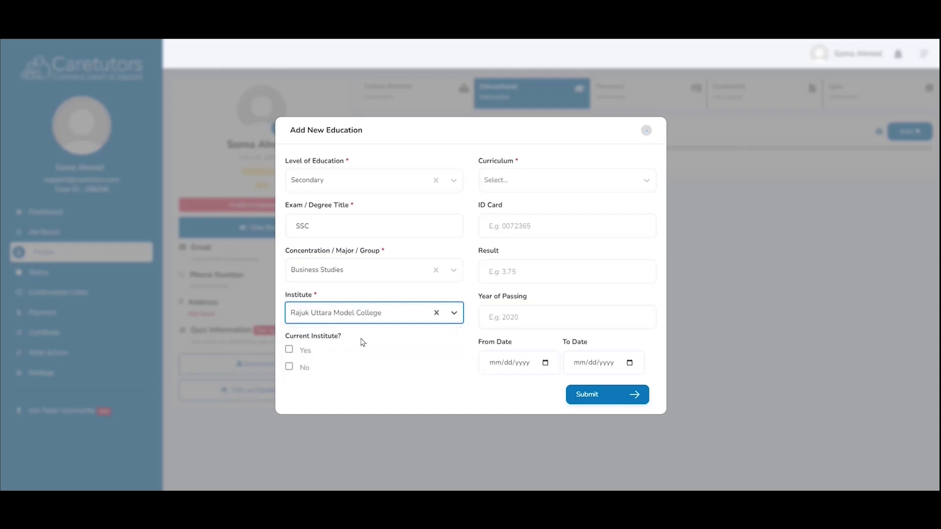
click(551, 180)
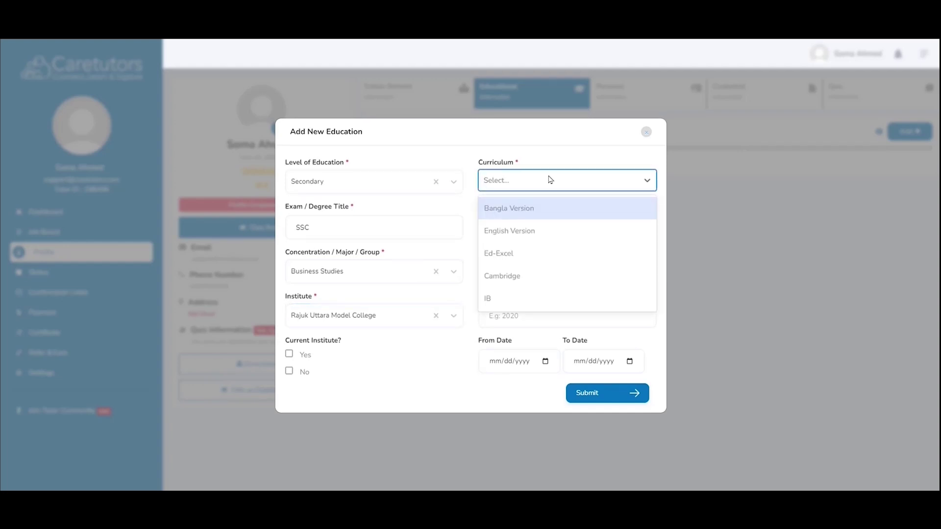
- Choose the Bangla Version curriculum and enter the ID card number, result 'GPA: 5.00' and passing year 2011
click(533, 214)
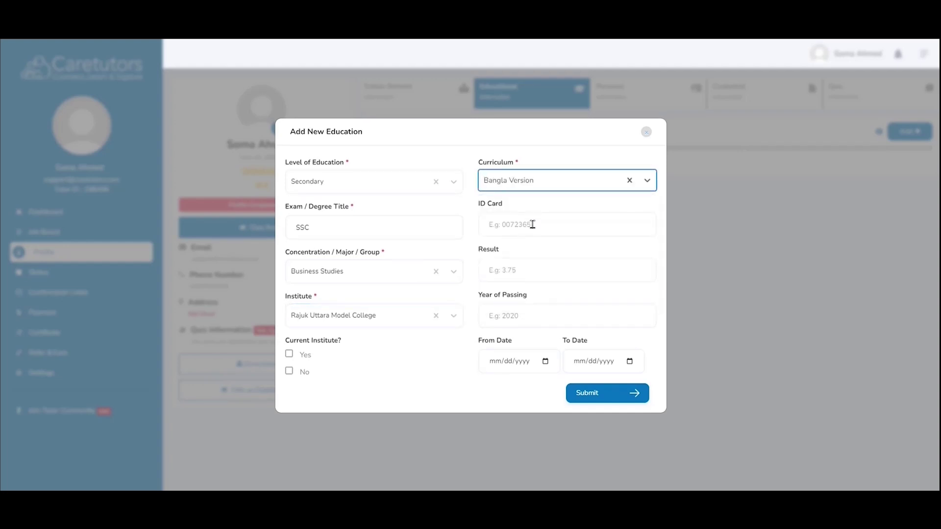
click(532, 224)
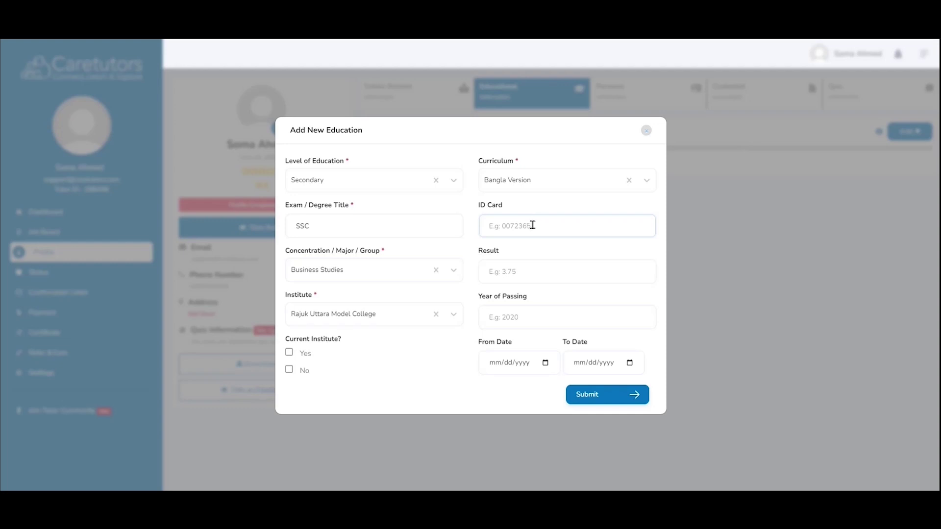
click(528, 274)
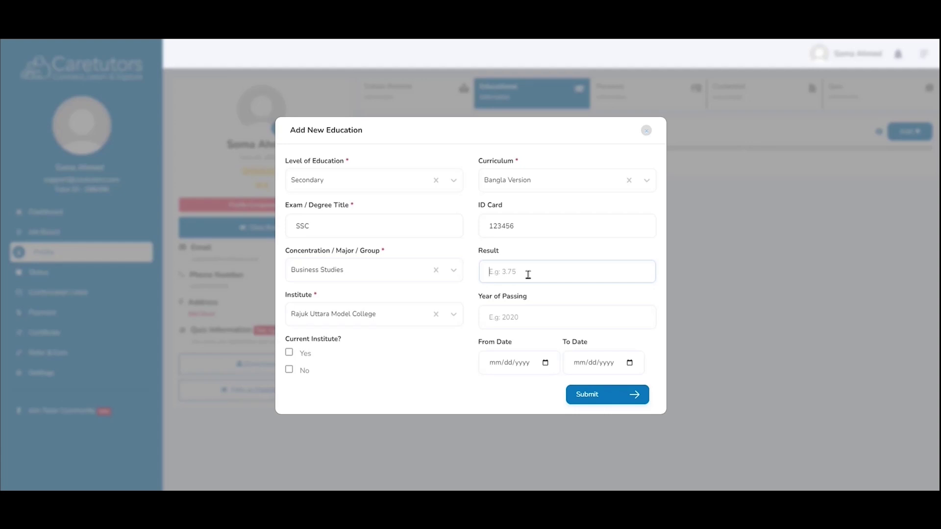
text(GPA: 5.00)
click(531, 320)
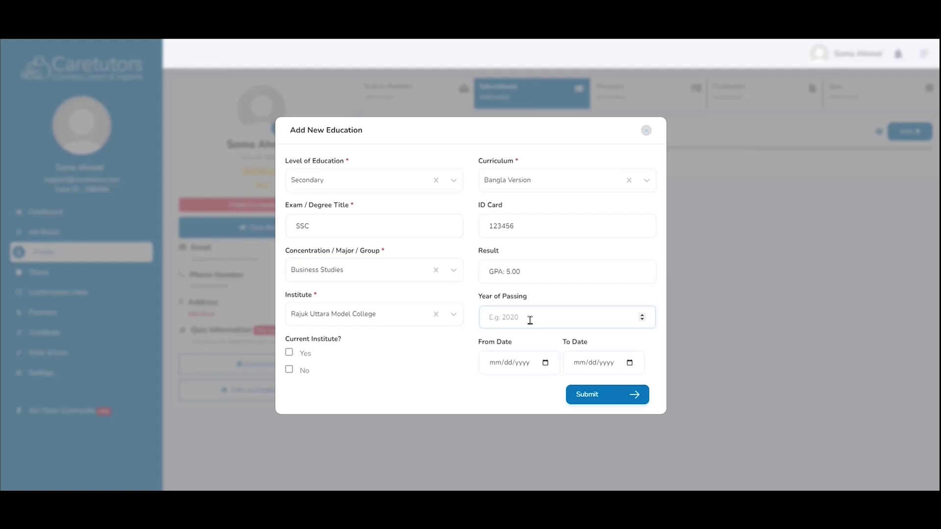
text(2011)
- Set the dates 01/10/2009 to 05/10/2011, mark it not the current institute, and submit
click(545, 363)
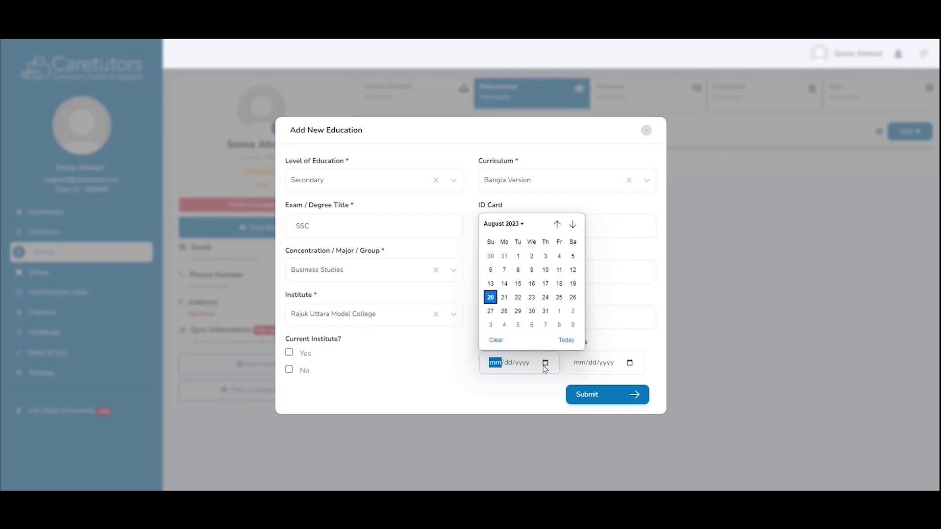
click(502, 364)
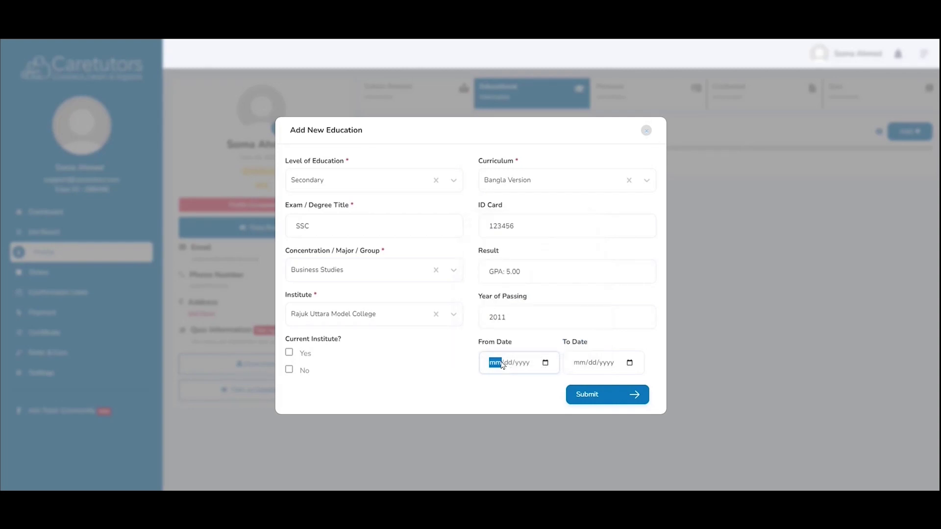
text(01/10/2009)
click(580, 363)
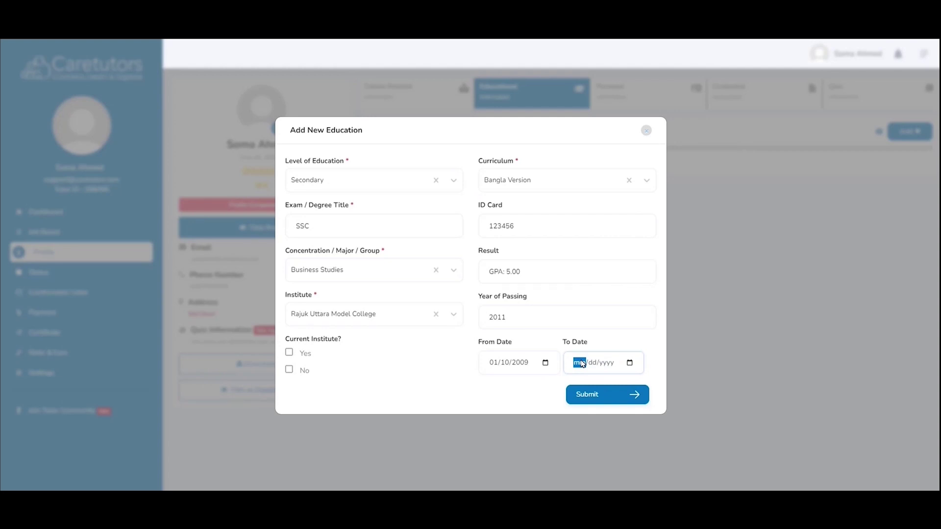
text(07)
click(582, 364)
text(05/10/2011)
click(291, 371)
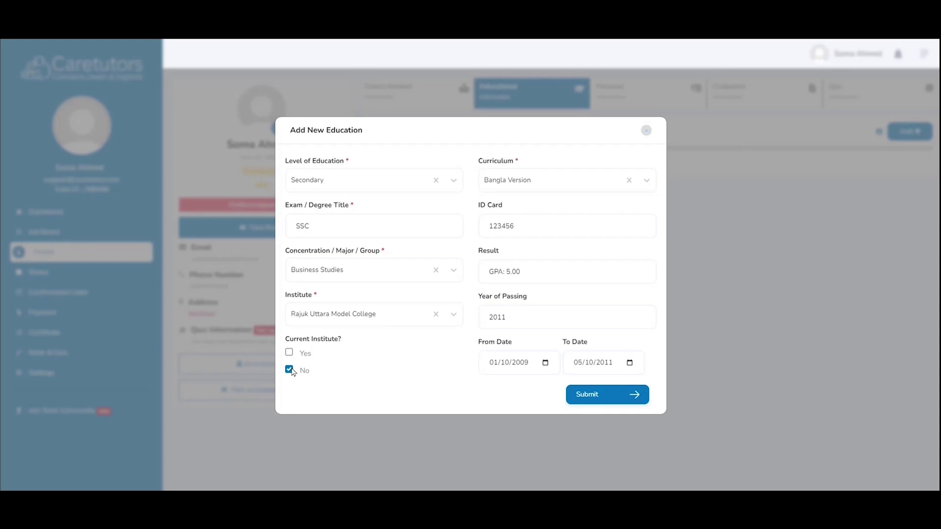
click(586, 395)
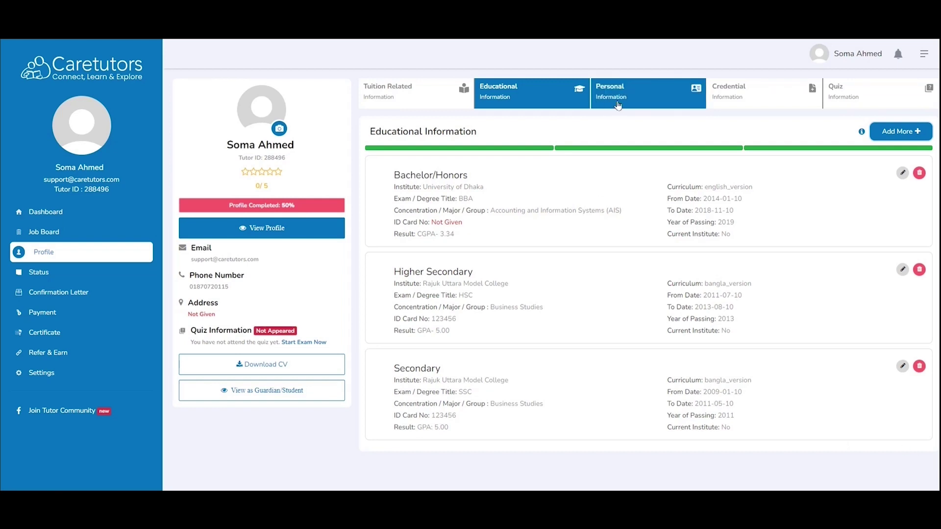
- Open the Personal section's Primary Information panel for editing
click(618, 105)
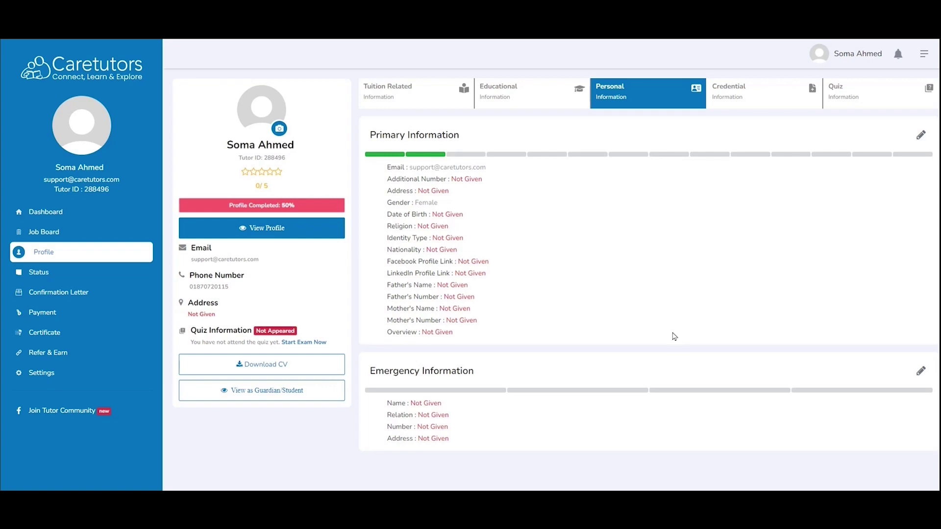
click(921, 136)
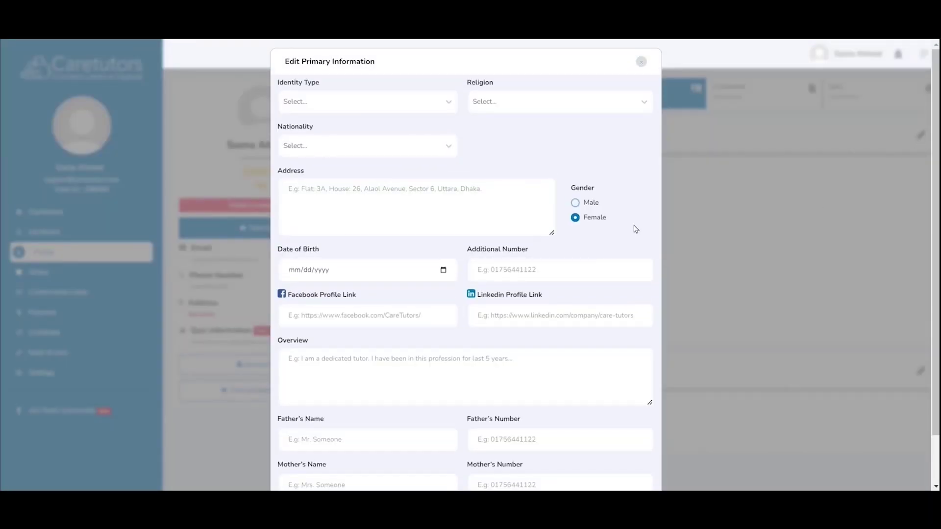
- Set the identity type to National ID with its number, nationality Bangladesh and religion Islam
click(404, 107)
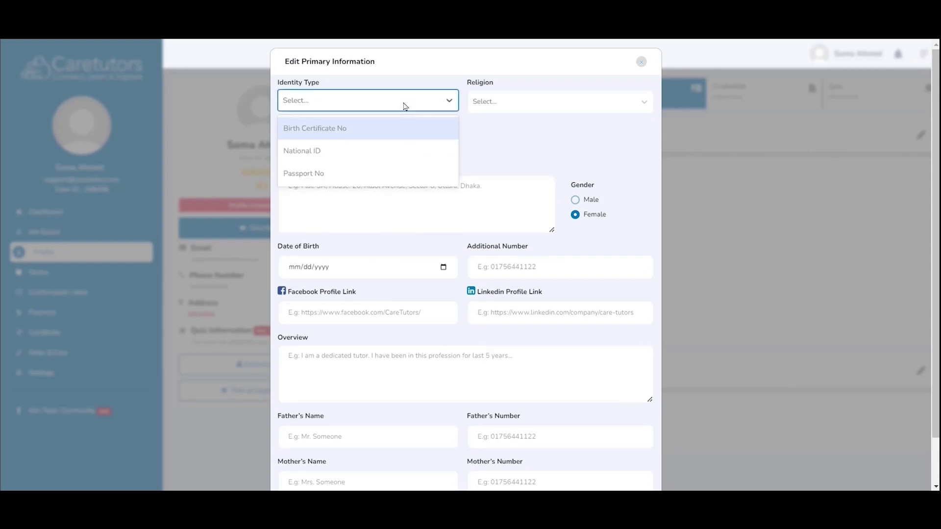
click(386, 147)
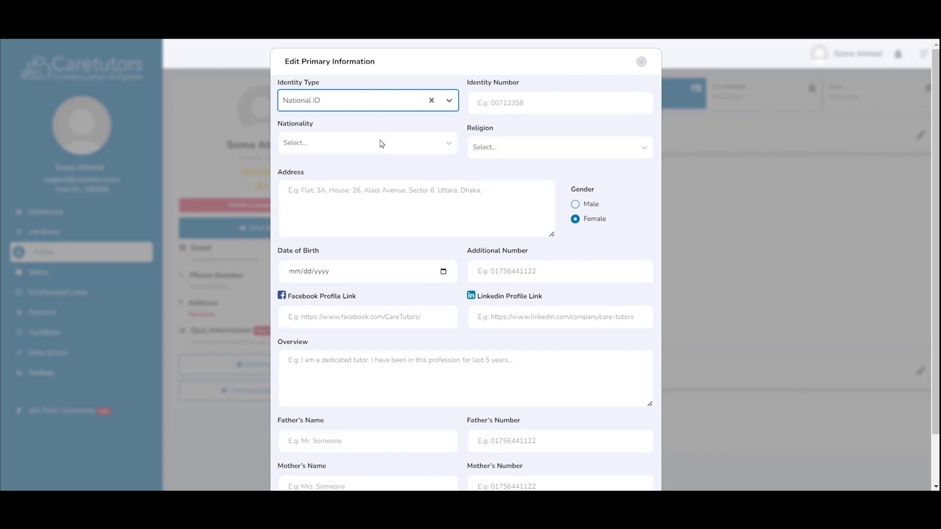
click(575, 97)
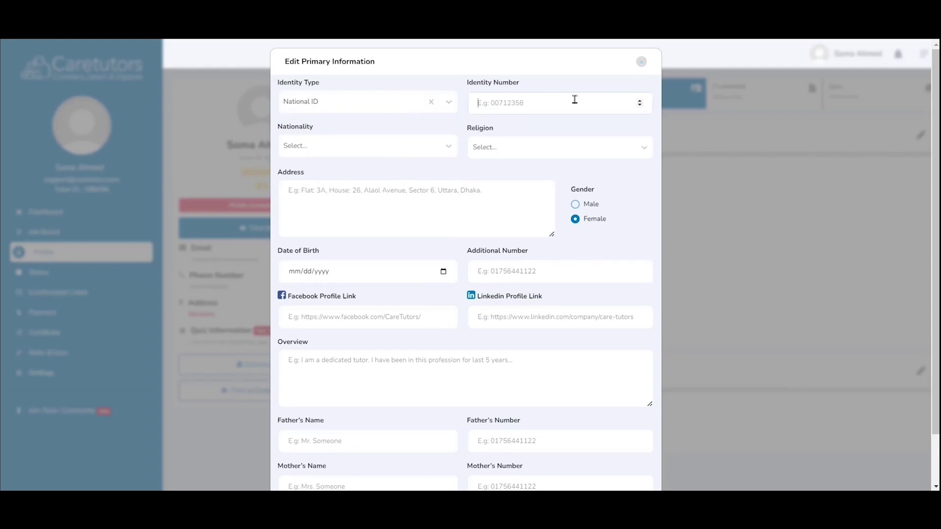
click(373, 154)
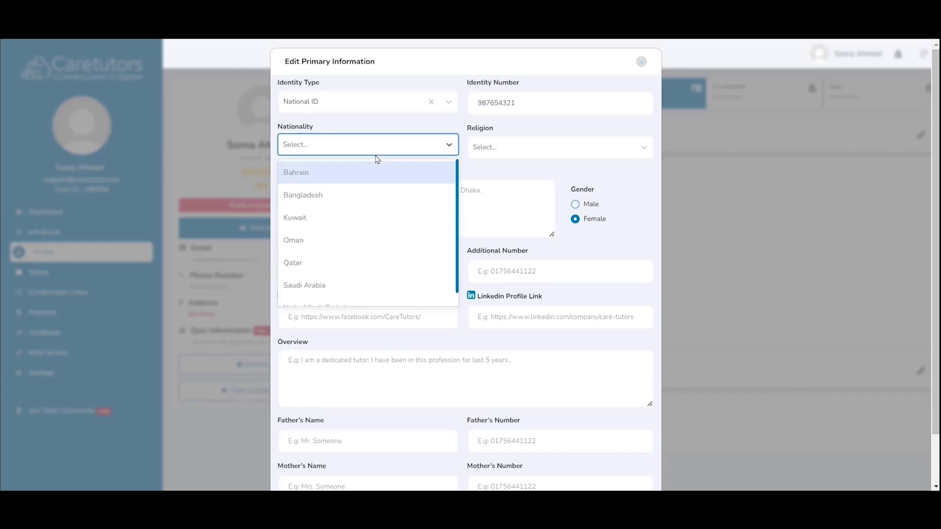
click(371, 196)
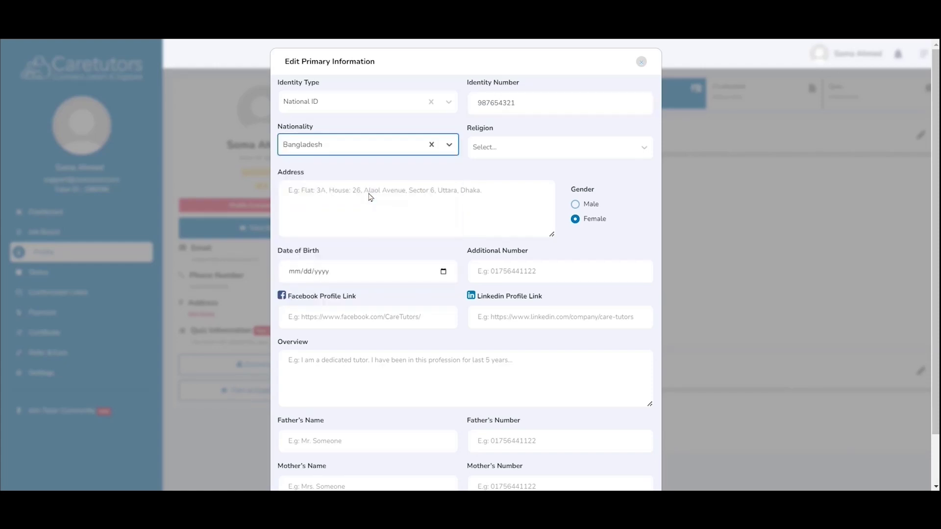
click(510, 147)
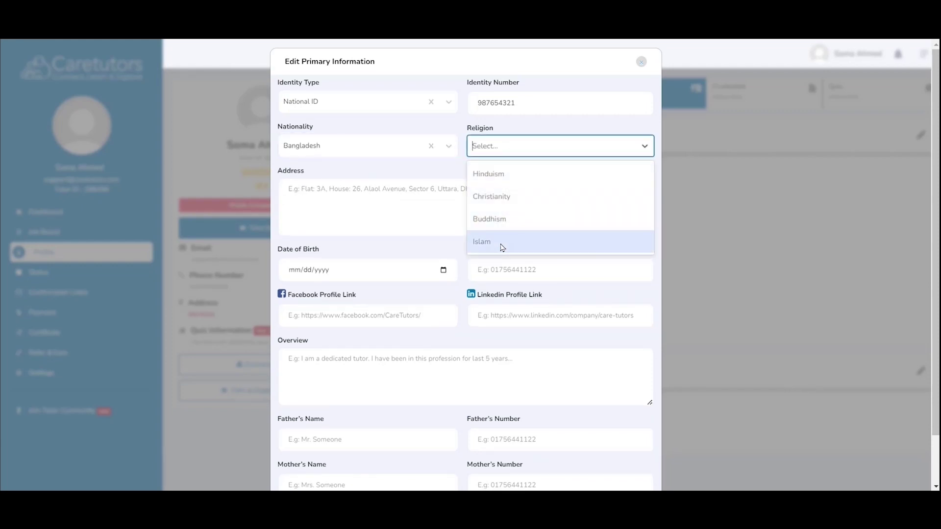
click(503, 242)
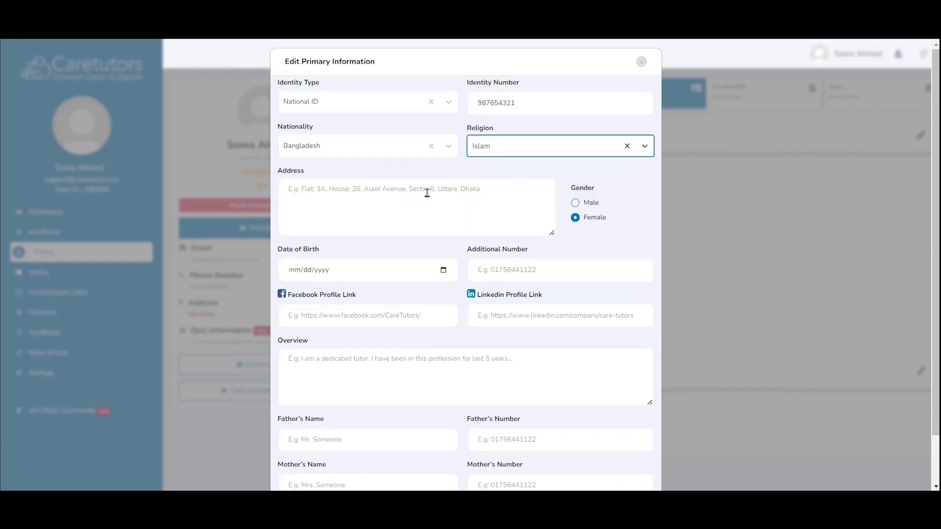
click(427, 192)
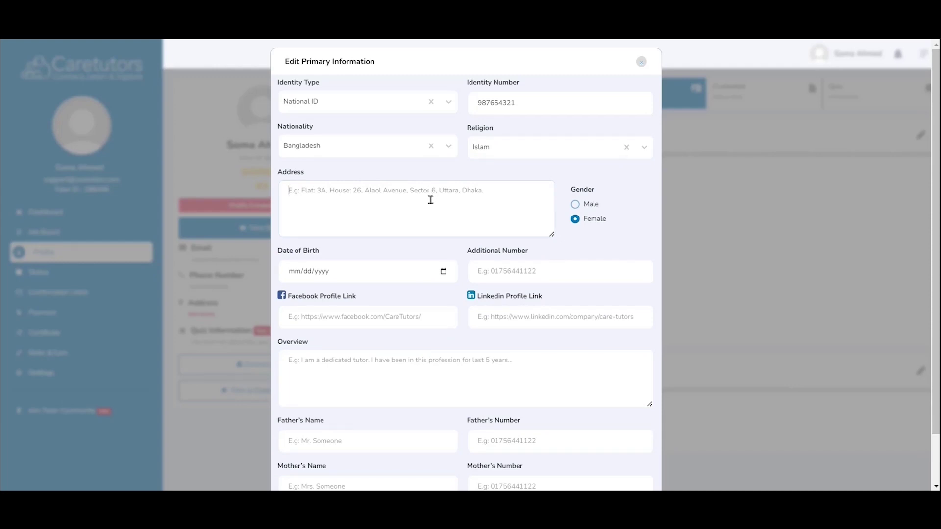
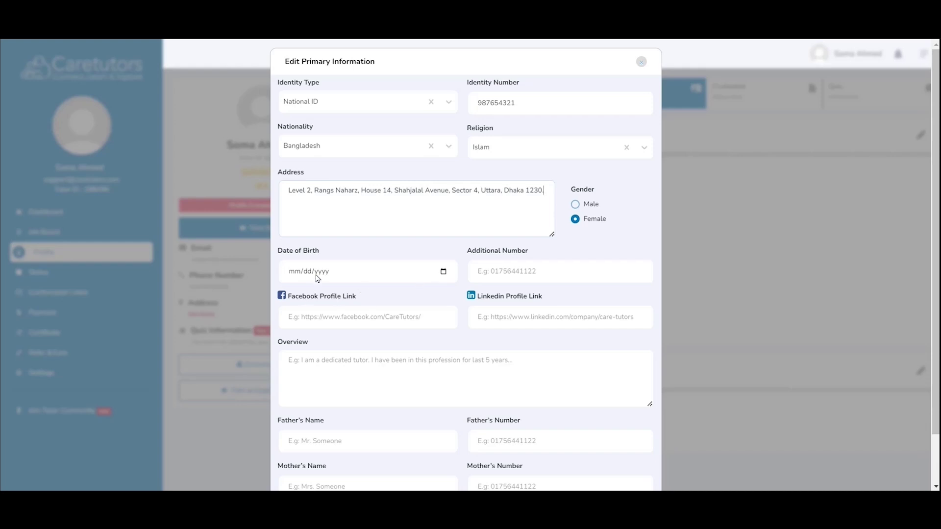
click(298, 274)
text(10/)
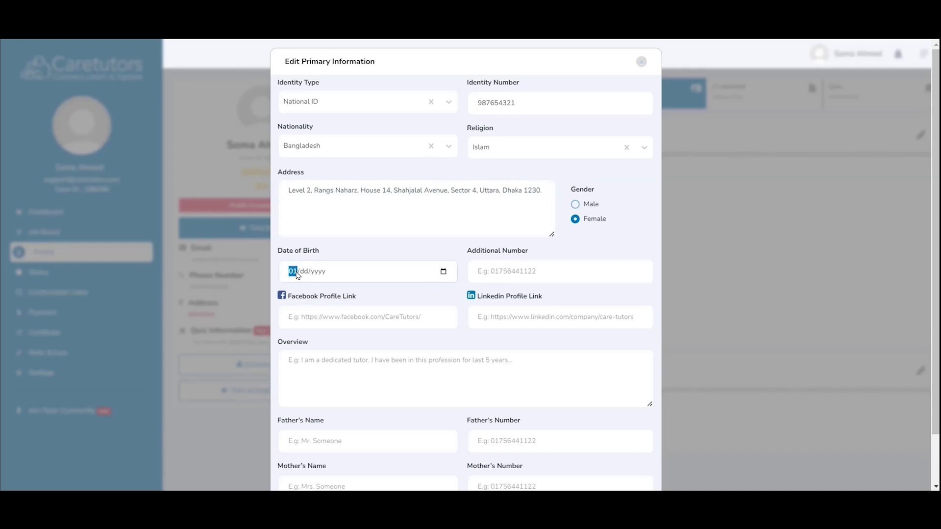
text(10/1995)
click(501, 274)
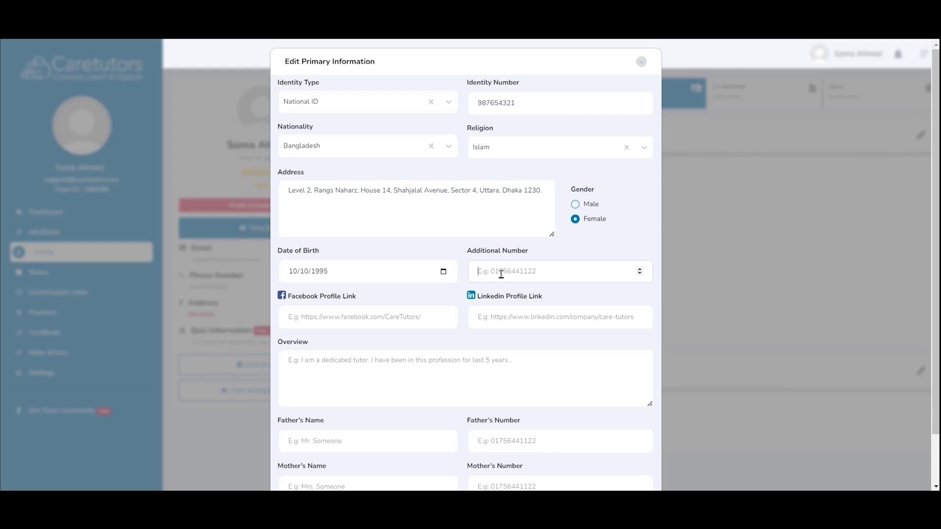
click(421, 314)
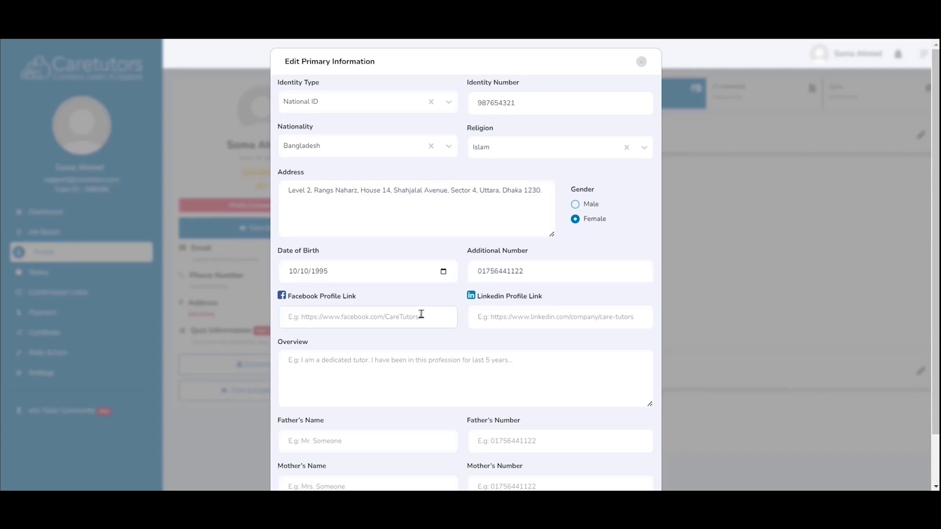
- Paste the Facebook profile link and the teaching overview paragraph
click(580, 313)
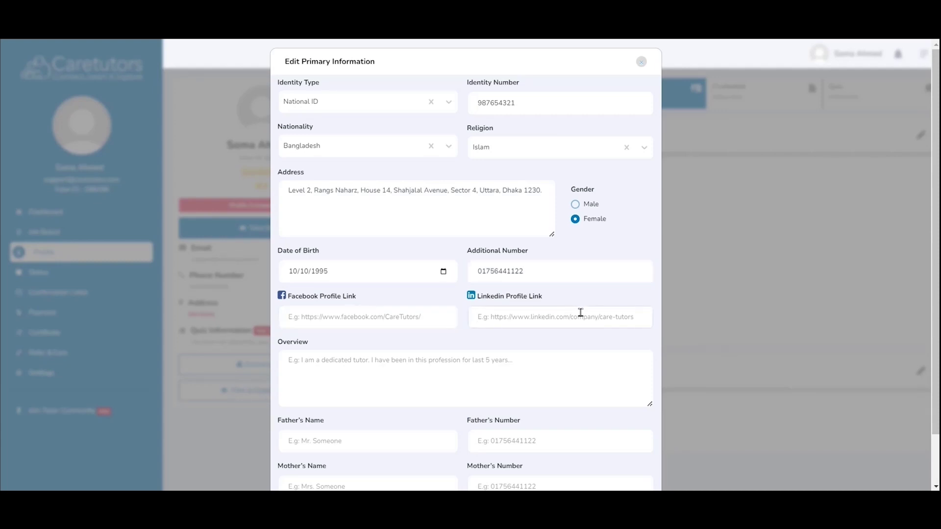
click(307, 317)
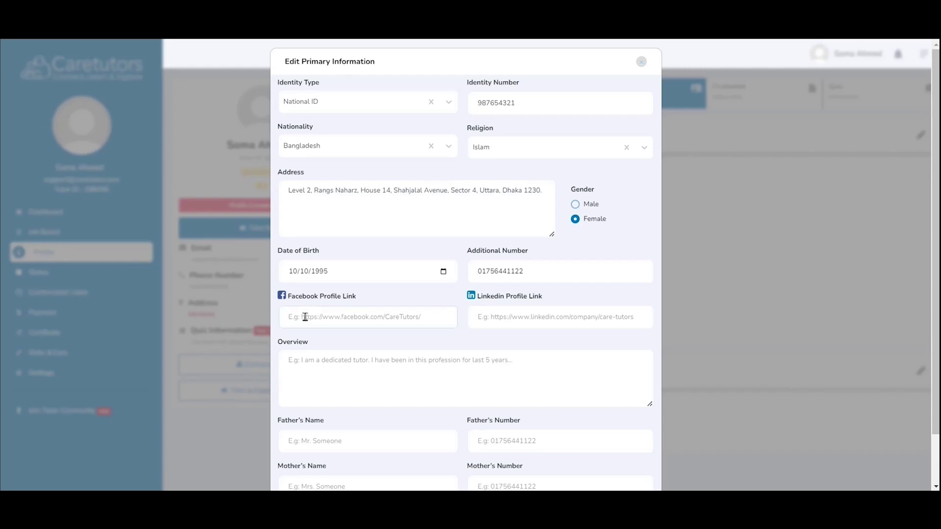
text(https://www.facebook.com/Caretutors)
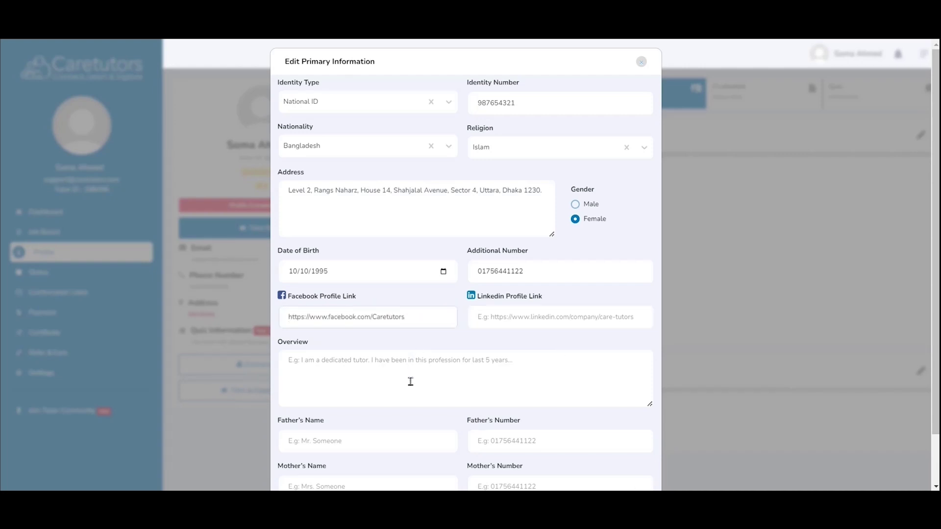
click(397, 368)
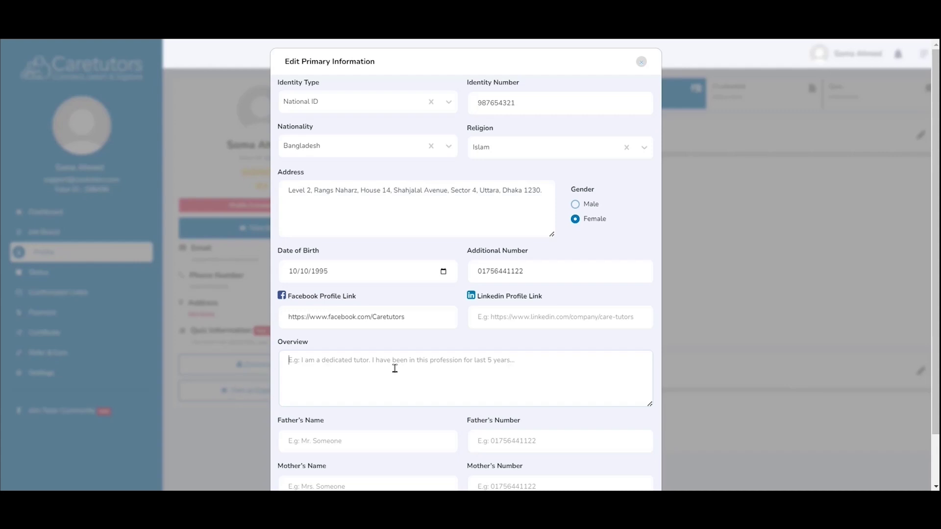
text(For me, teaching is a job that I do with complete respect, care, honor and dignity. I am a dedicated tutor and punctual with time. I am improving my skills continuously. I will also maintain punctuality and give the student a fixed time span.)
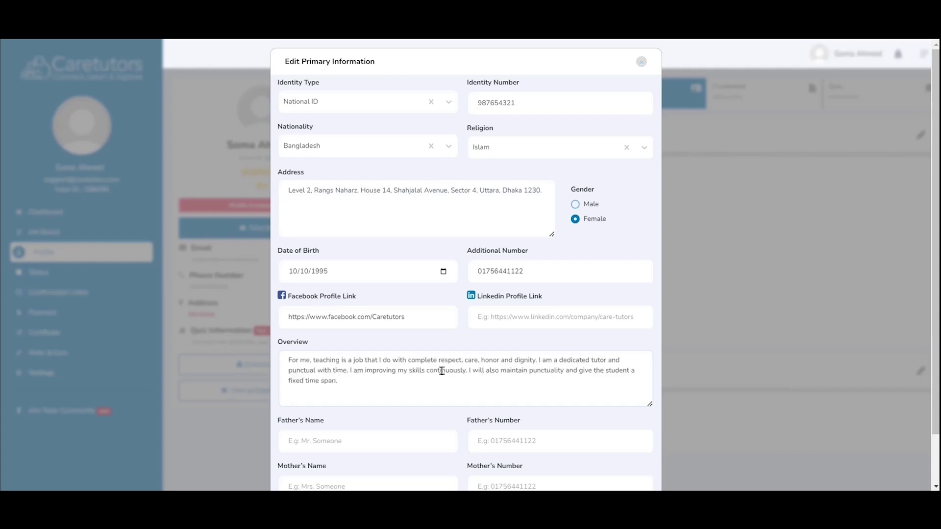
scroll(442, 371, down, 2)
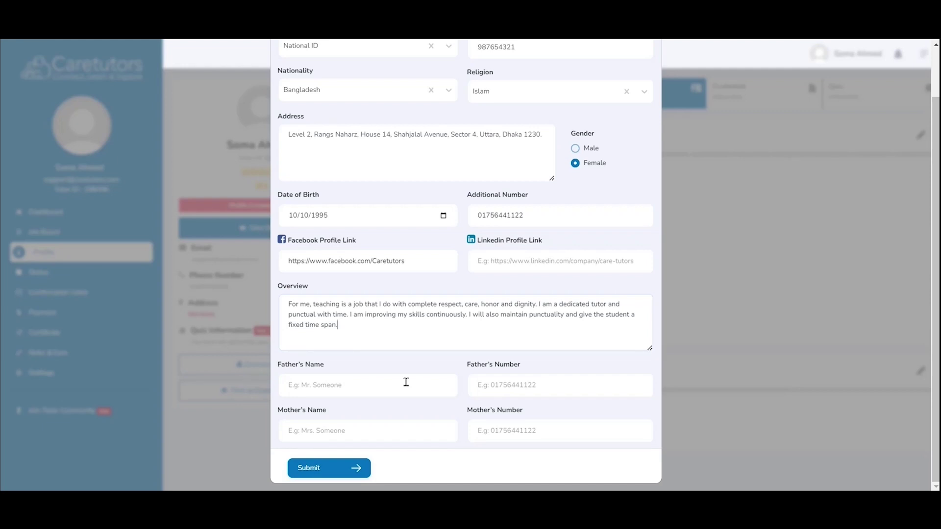
- Fill in the father's and mother's names and phone numbers, then submit the primary information
click(406, 385)
click(528, 387)
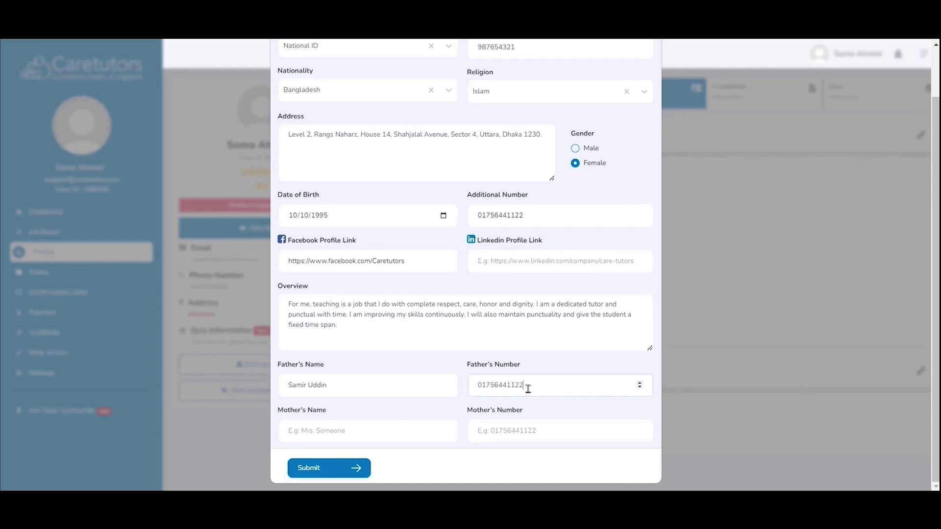
click(353, 434)
click(504, 429)
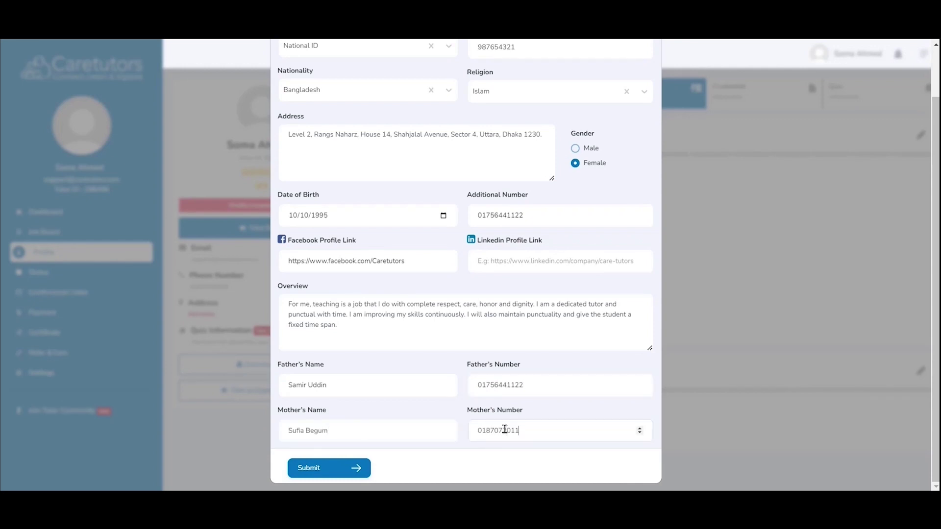
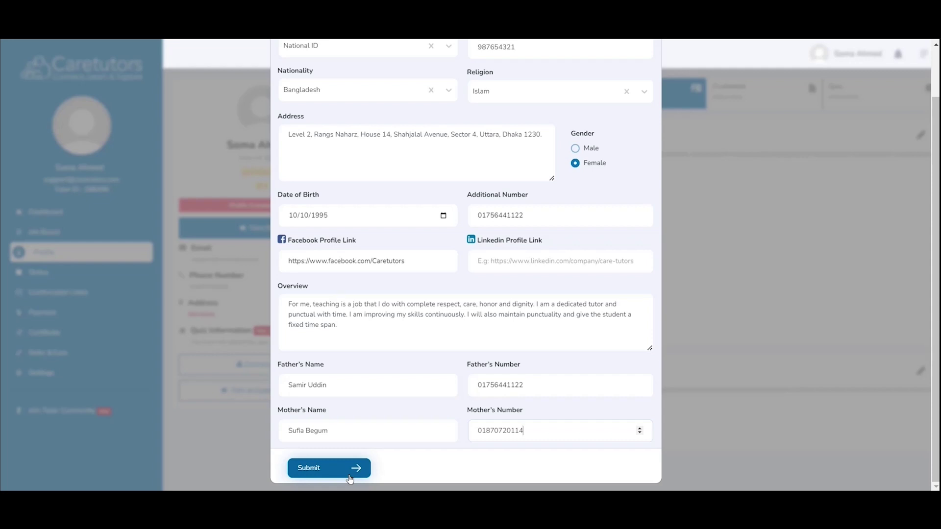
click(350, 478)
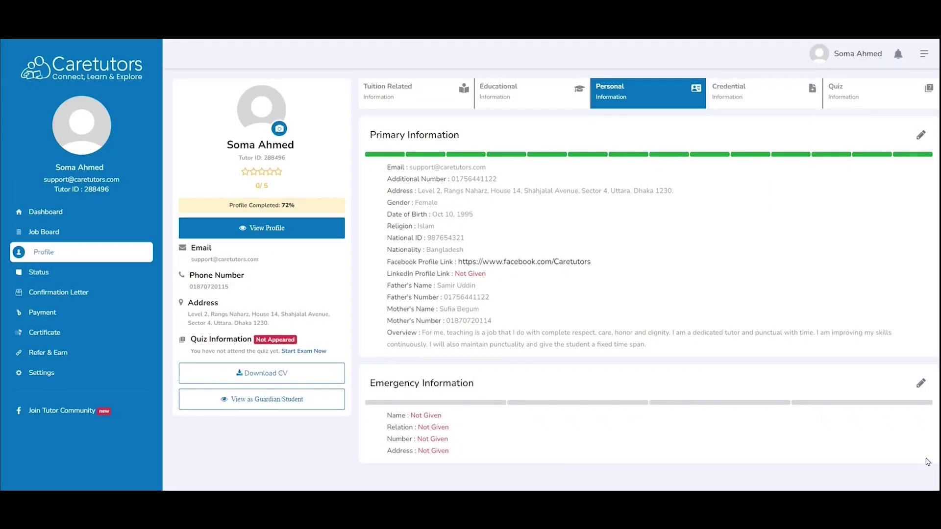
- Enter the emergency contact's name, phone number, relation 'Aunt' and home address, and submit
click(921, 383)
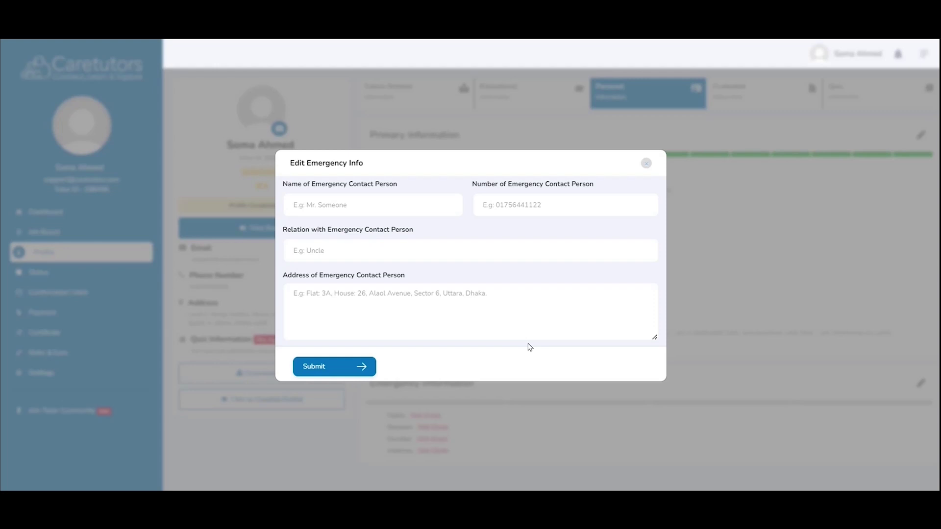
click(405, 206)
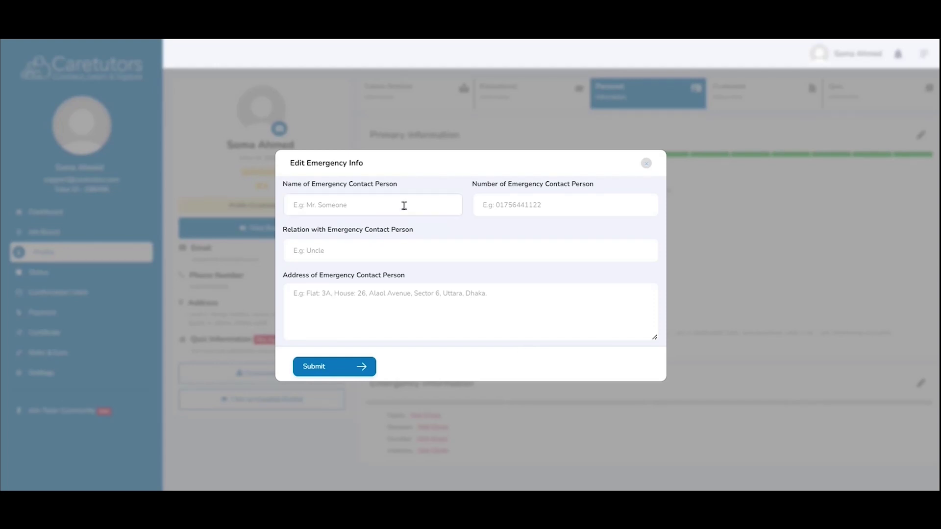
click(512, 205)
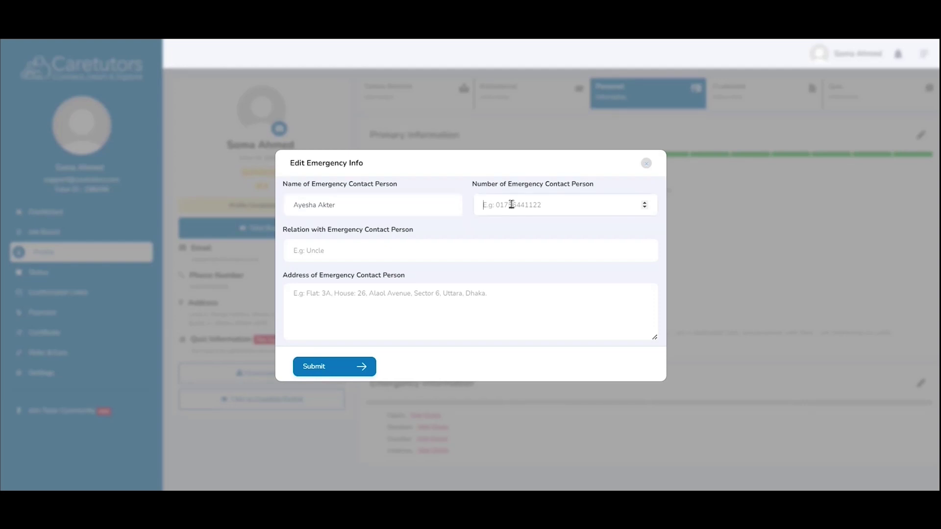
click(517, 255)
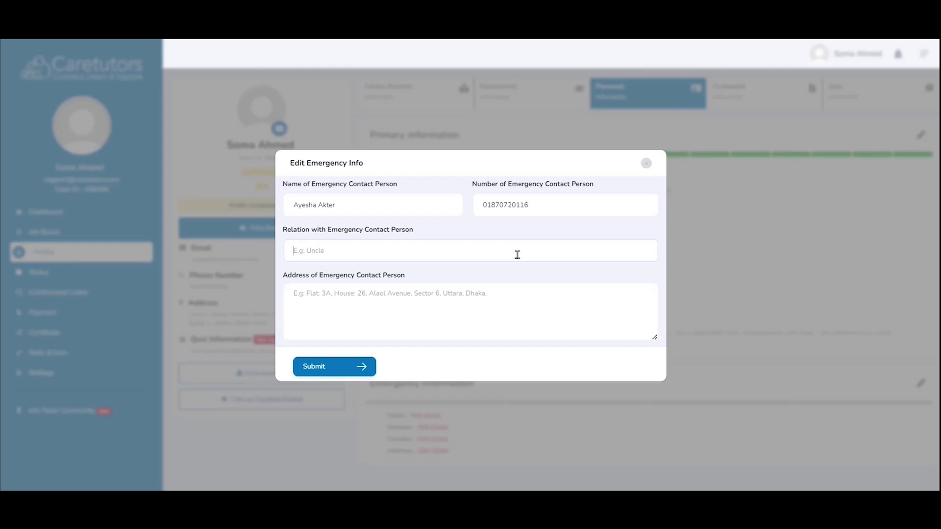
text(Aunt)
click(470, 309)
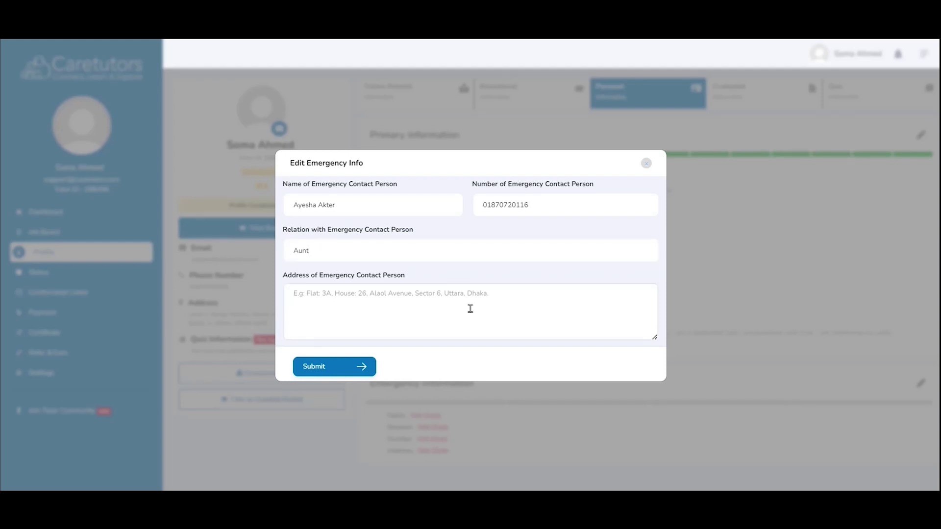
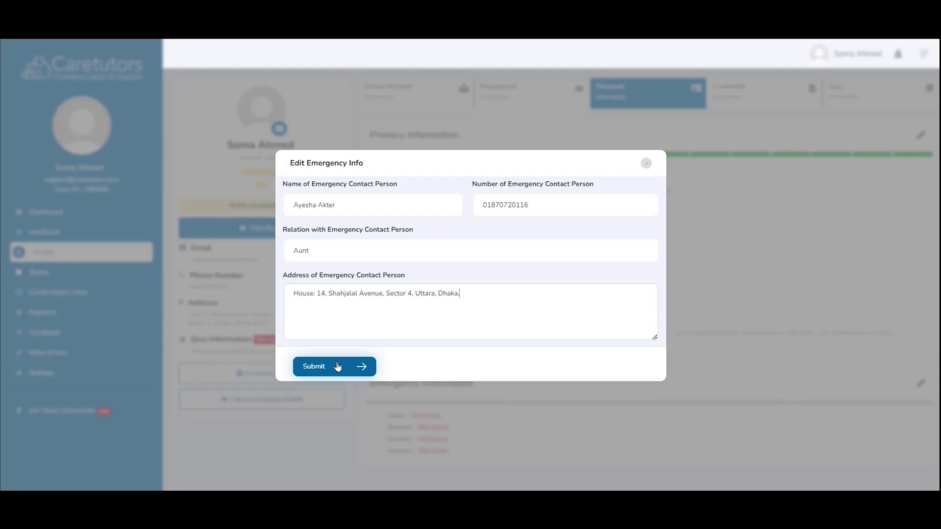
click(337, 366)
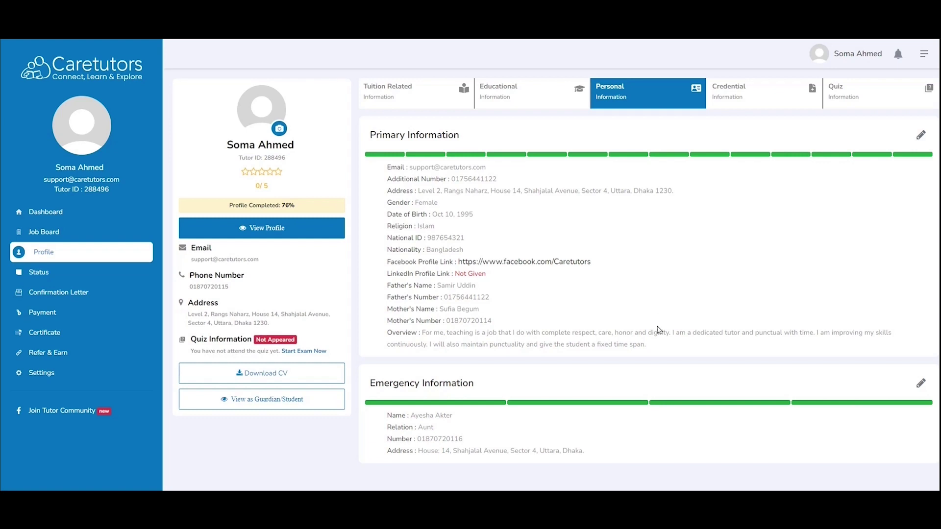
- Upload the SSC certificate image as an SSC/ O Level Marksheets/ Certificate credential, then view Quiz Information
click(758, 99)
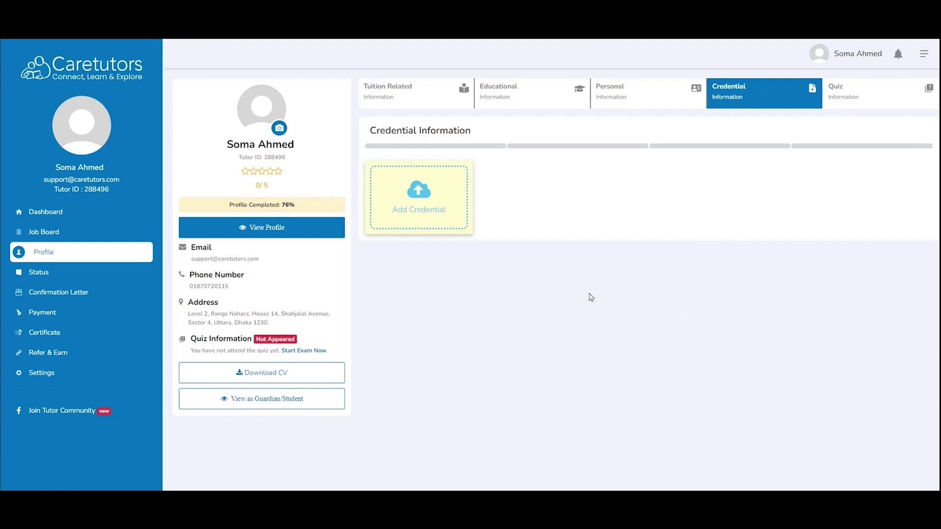
click(438, 208)
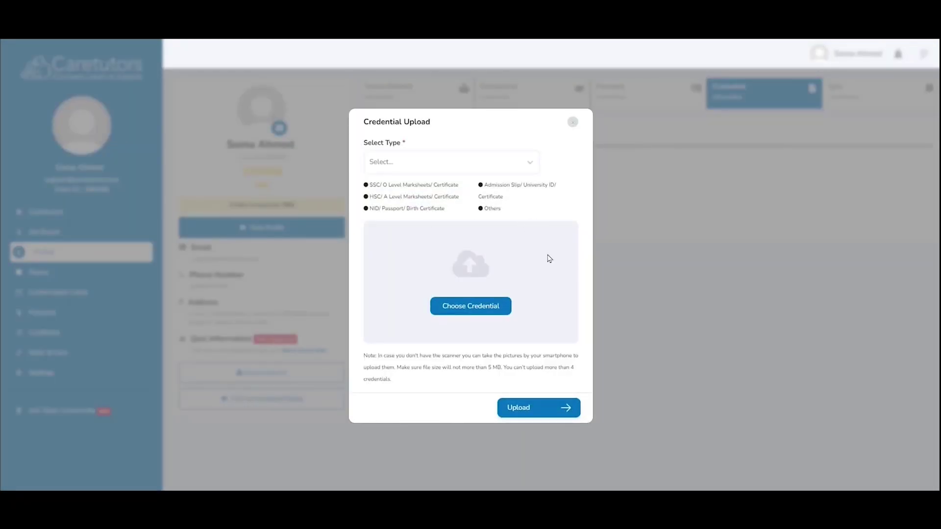
click(471, 163)
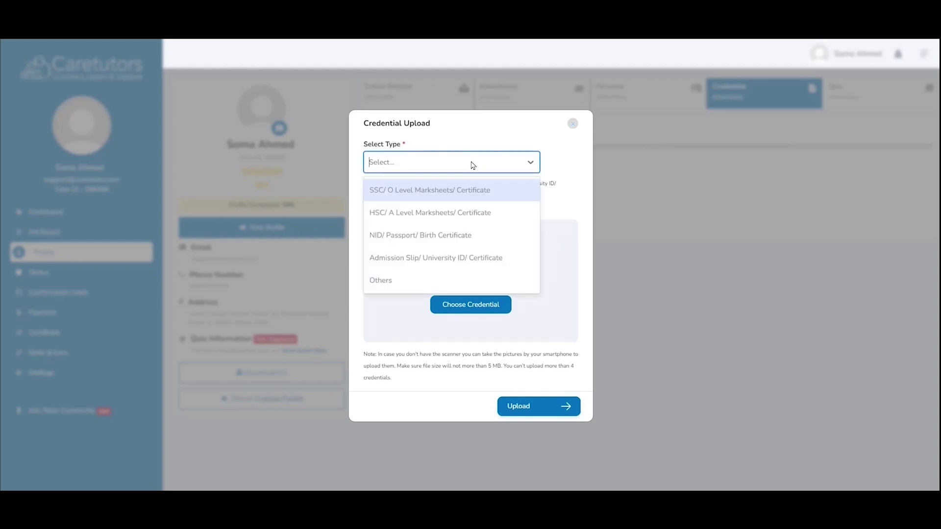
click(429, 192)
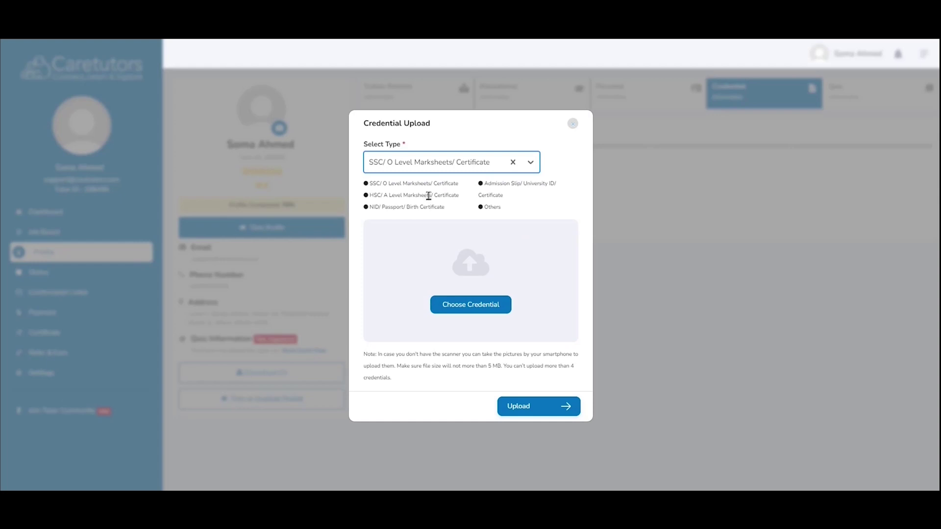
click(440, 314)
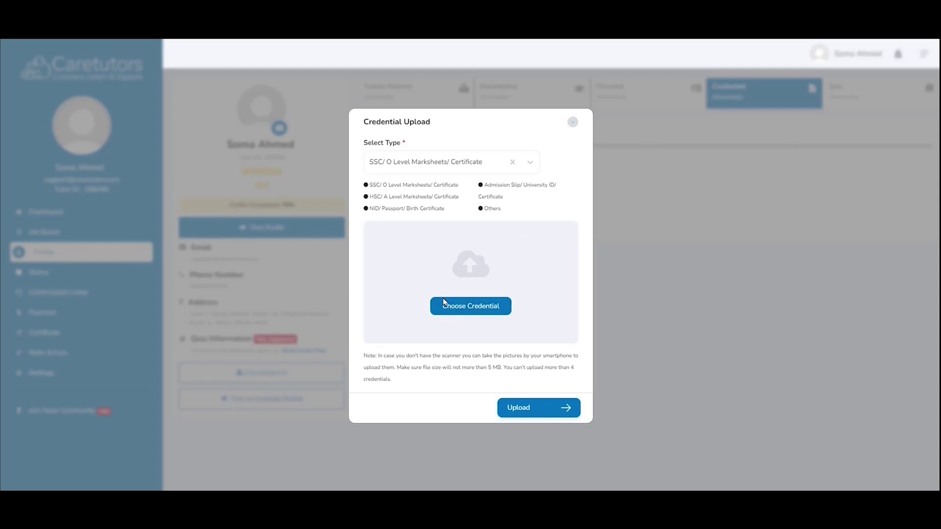
click(426, 300)
click(149, 108)
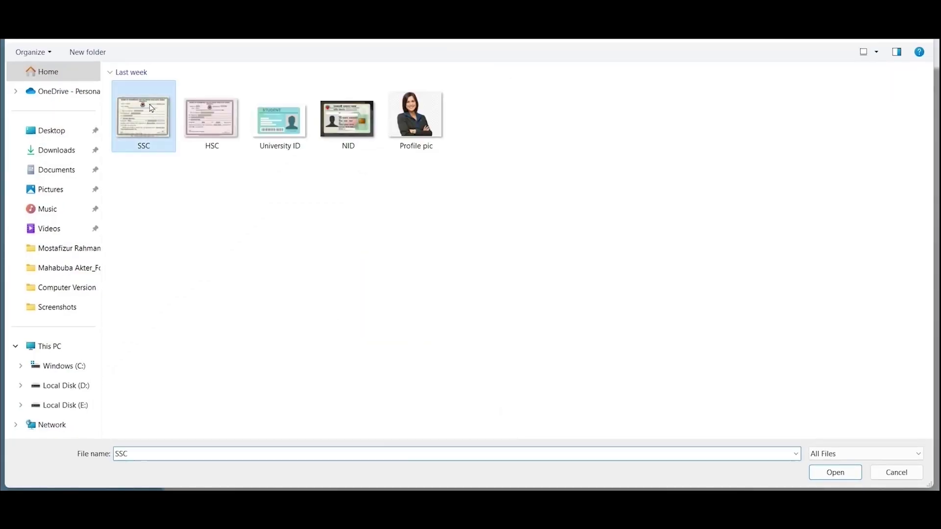
click(812, 478)
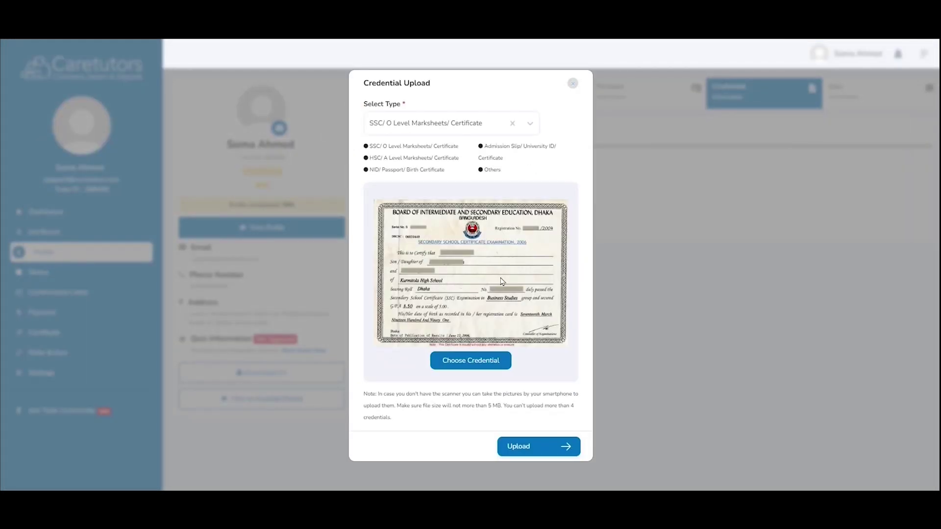
click(520, 447)
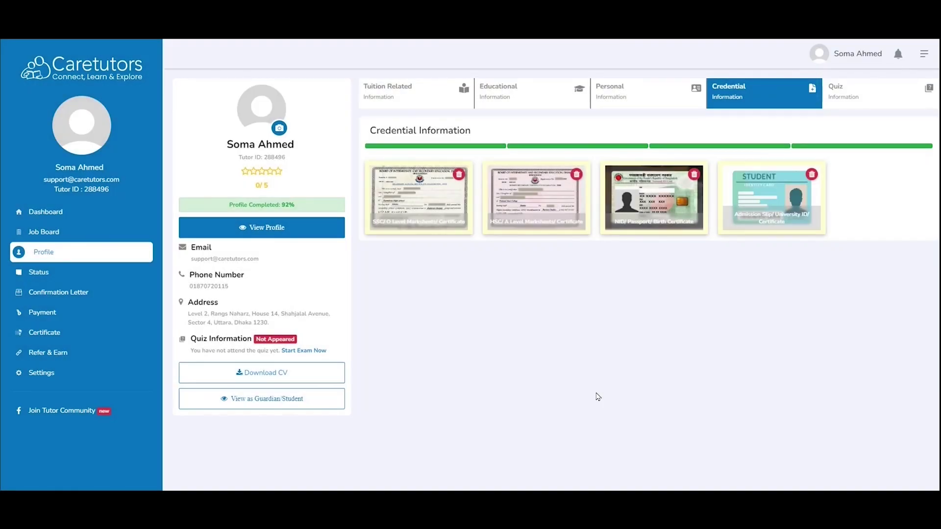
click(847, 98)
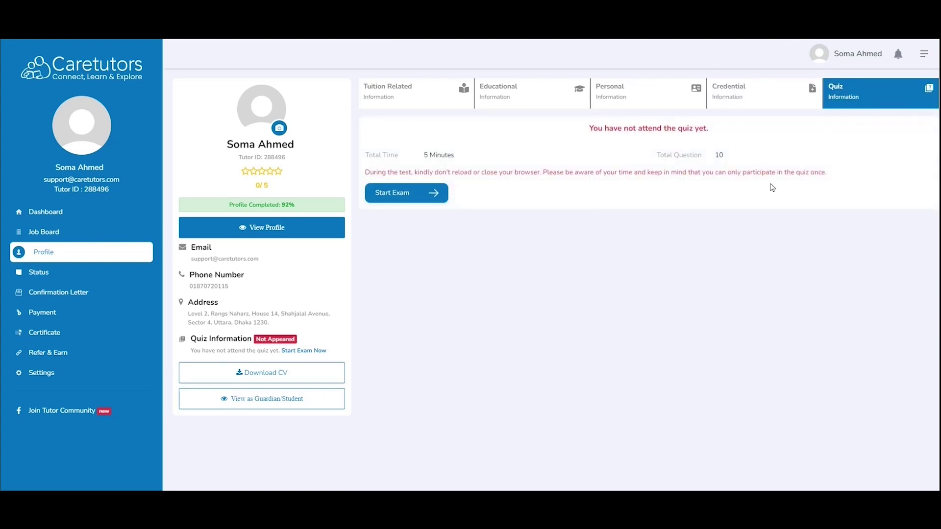
- Note the 5-minute quiz duration and start the exam
drag(422, 154, 470, 162)
click(550, 238)
click(428, 204)
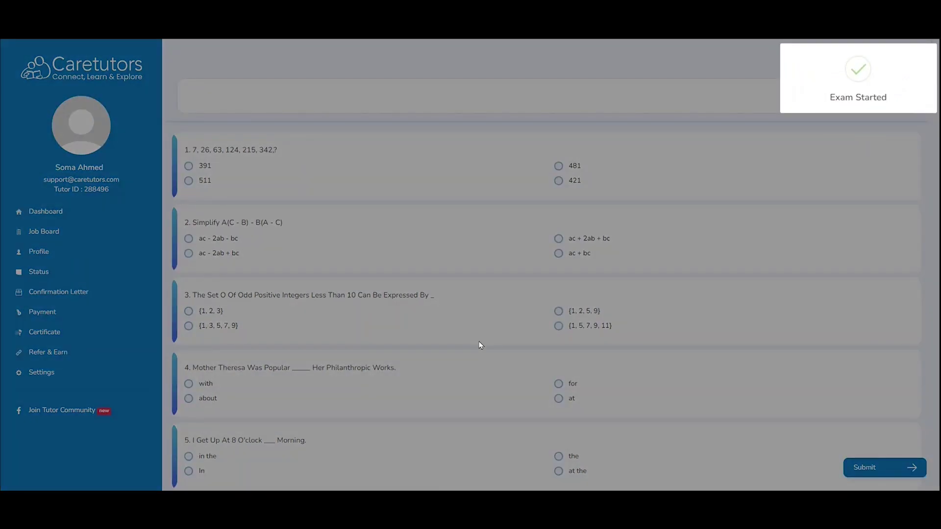
scroll(481, 345, down, 8)
scroll(480, 346, up, 8)
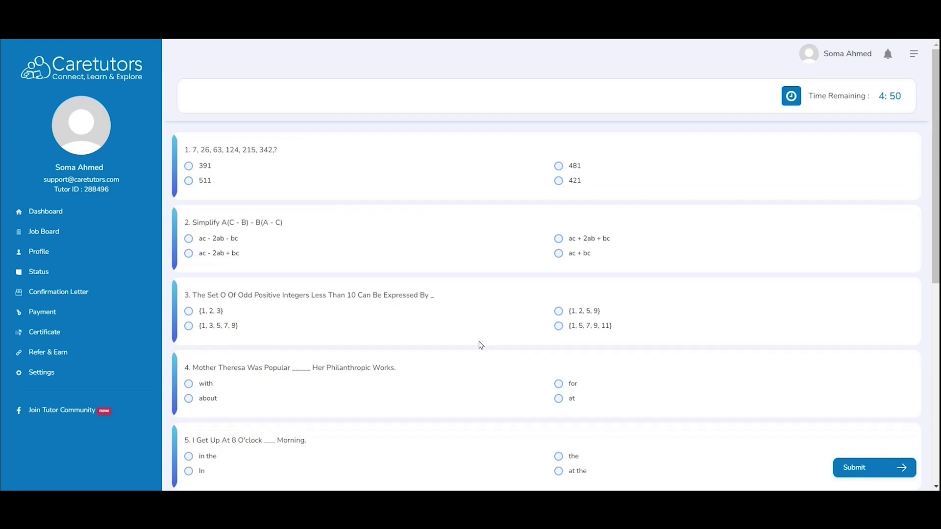
- Answer the quiz questions (391, with, Nemonic, Brazil, Spinach, etc.) and submit, scoring 2 out of 10
click(189, 166)
click(189, 239)
click(188, 326)
click(188, 384)
click(189, 457)
scroll(188, 456, down, 4)
click(188, 342)
click(189, 398)
click(188, 361)
click(188, 434)
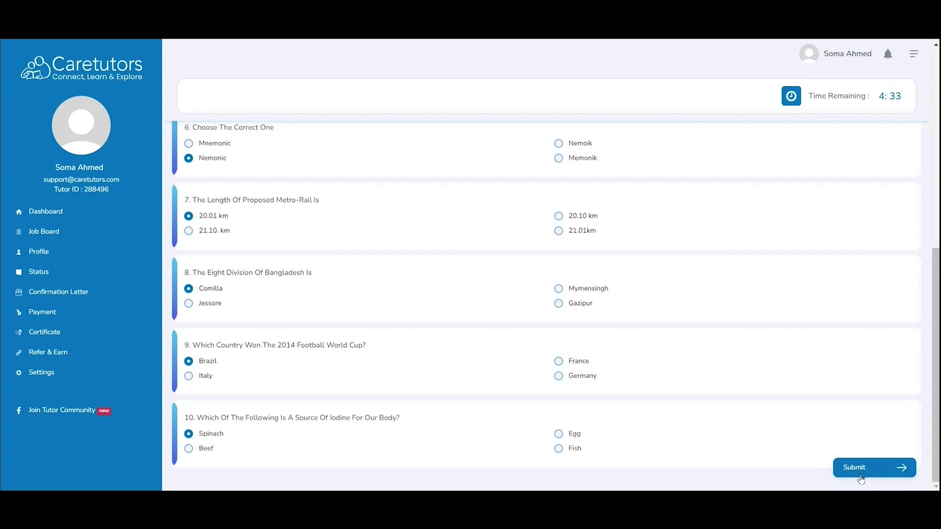
click(858, 471)
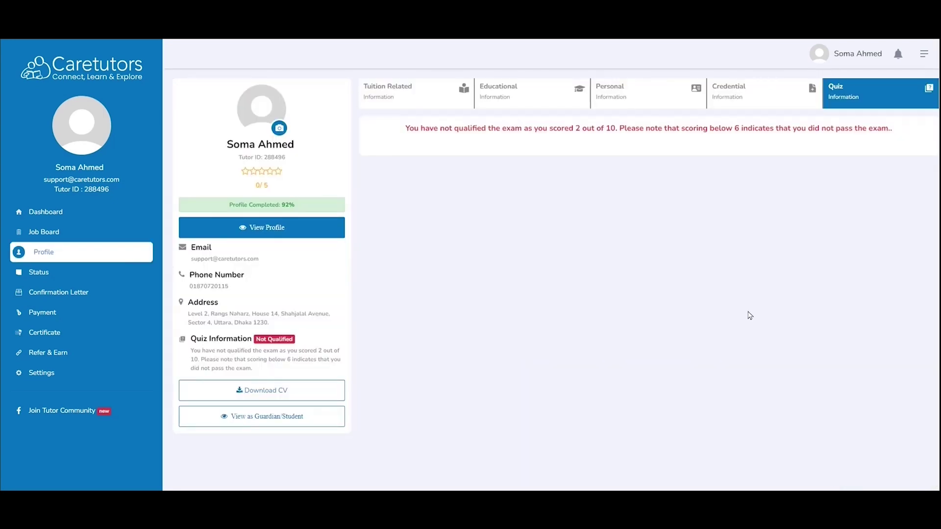
drag(575, 129, 632, 131)
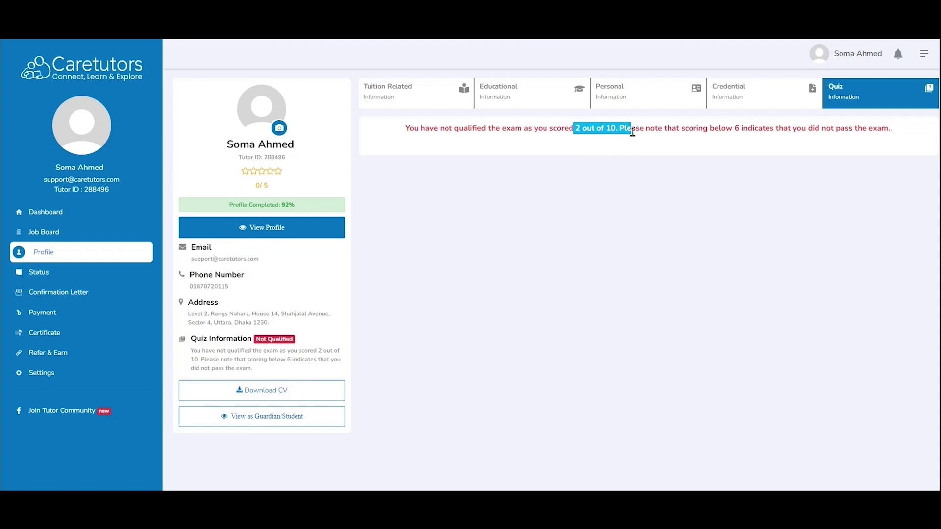
click(639, 167)
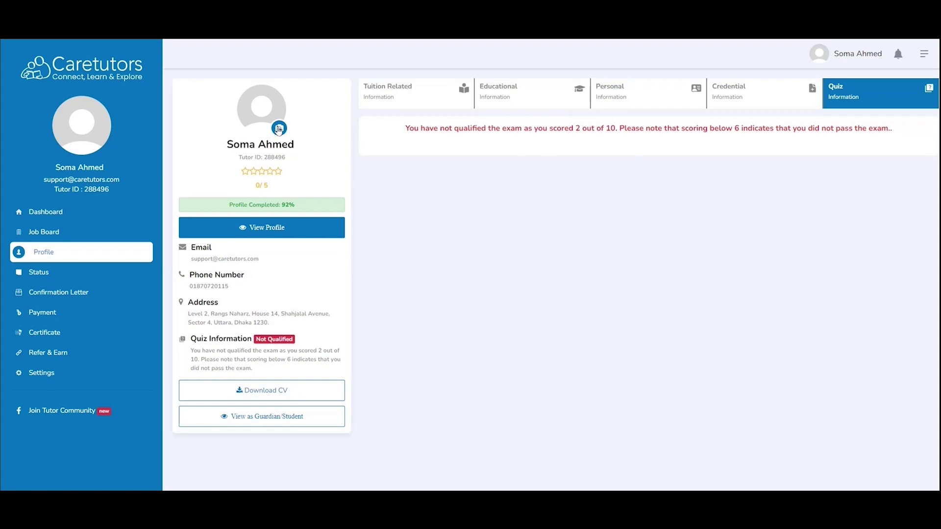
- Start adding a new profile picture and review the photo guidelines
click(279, 129)
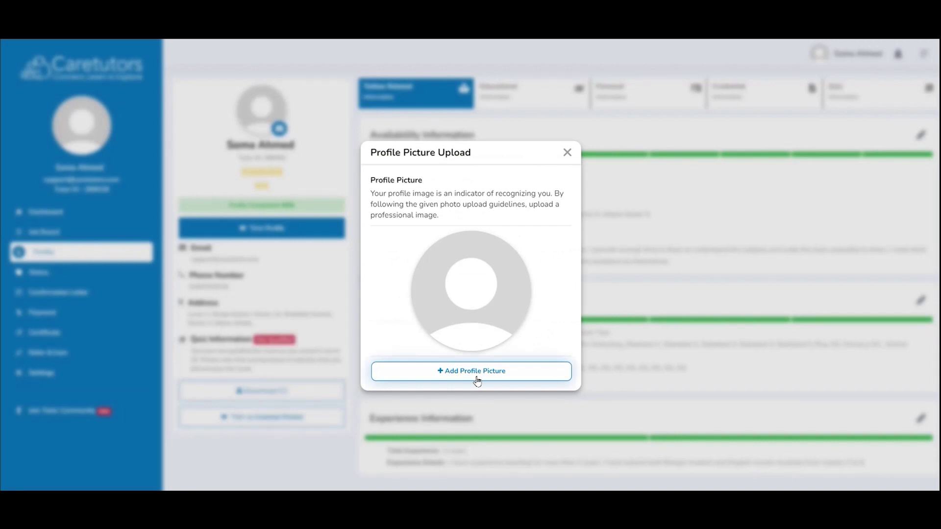
click(475, 372)
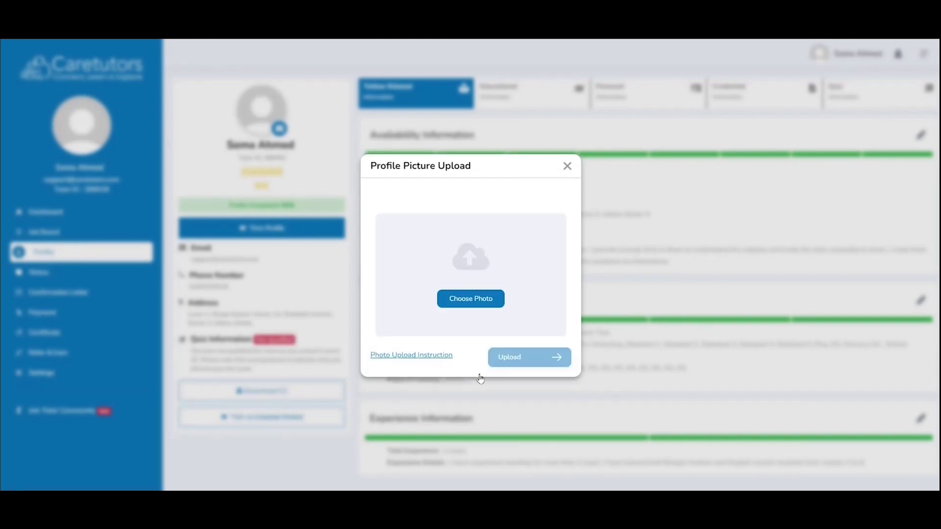
click(429, 357)
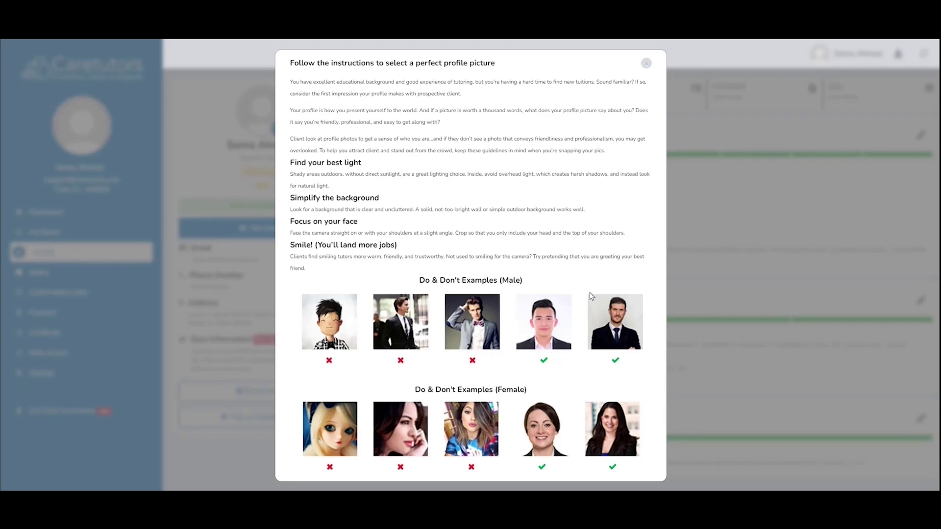
click(647, 63)
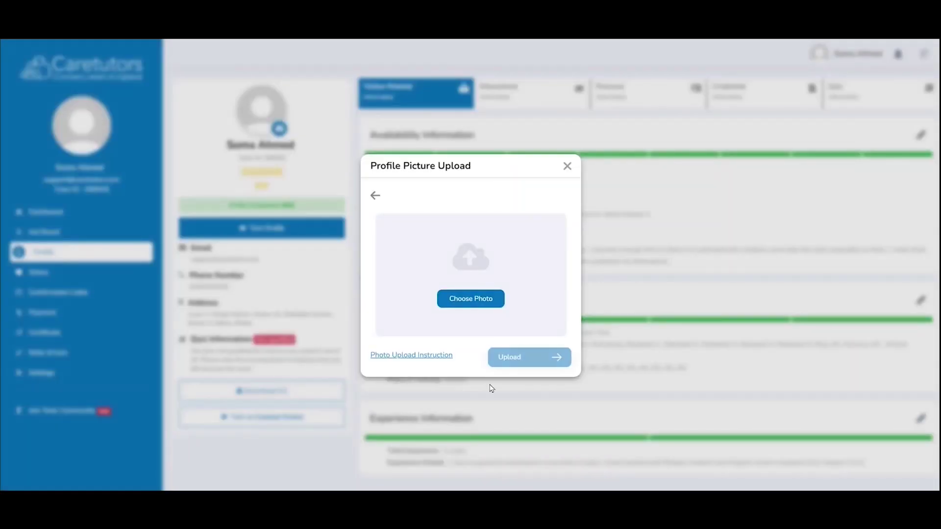
- Load the 'Profile pic' image, crop it to frame the woman, and upload it
click(486, 306)
click(212, 100)
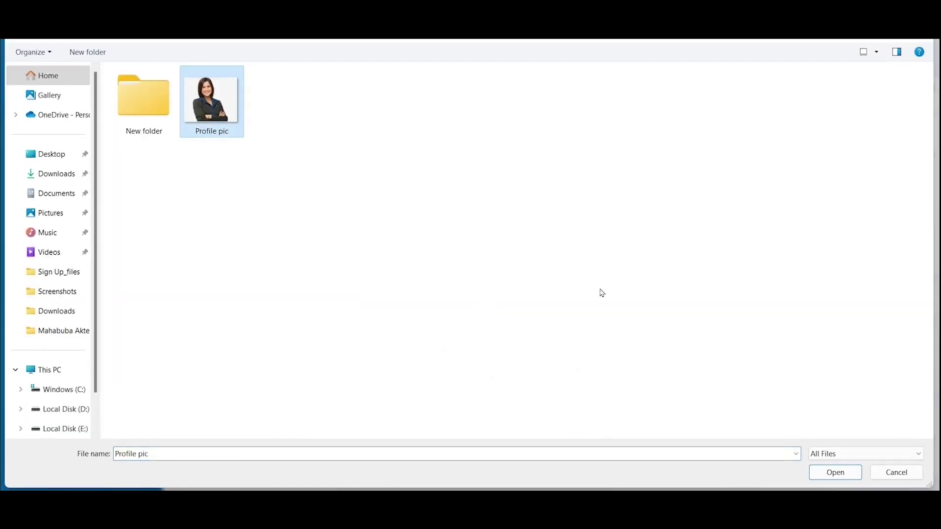
click(835, 472)
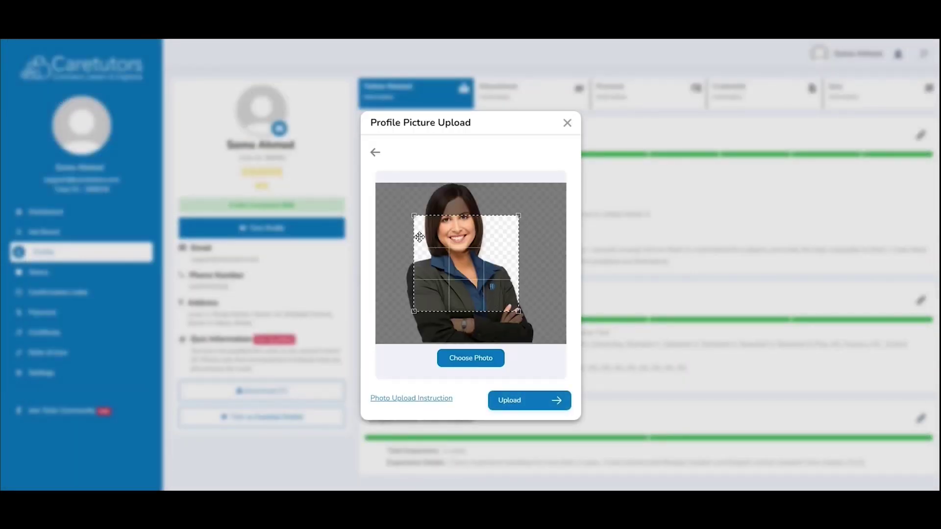
drag(415, 215, 411, 183)
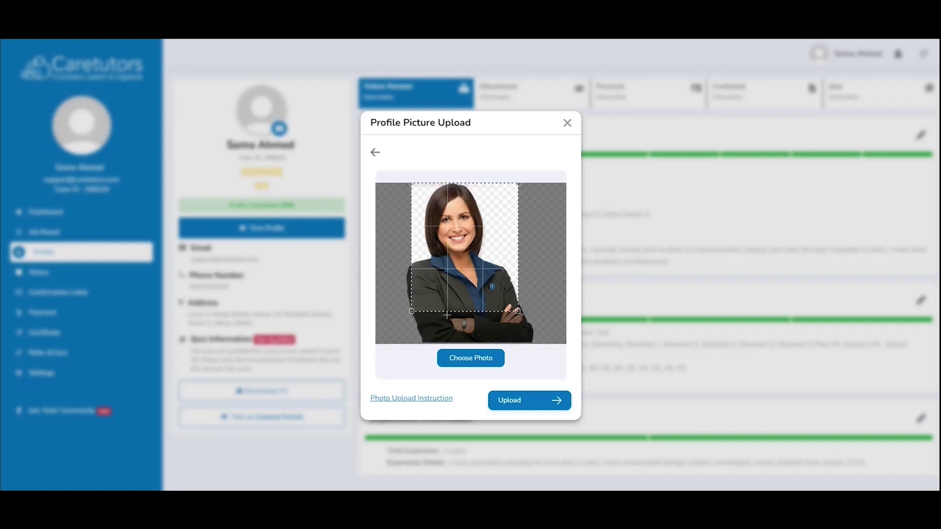
drag(411, 311, 384, 343)
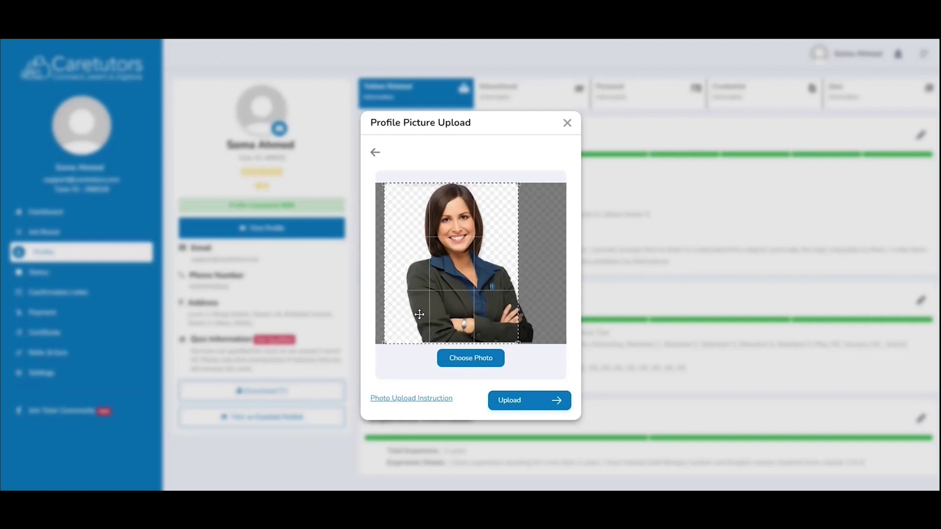
drag(419, 315, 430, 316)
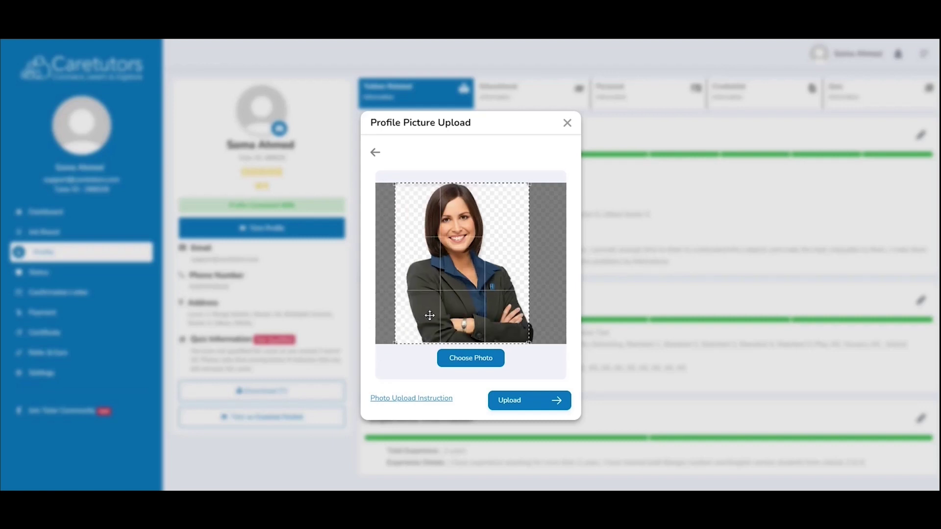
click(555, 400)
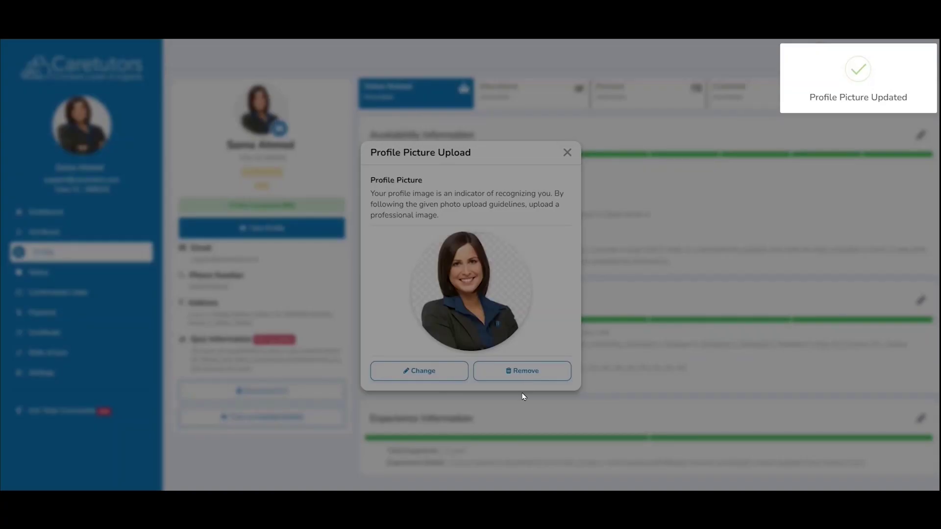
click(523, 396)
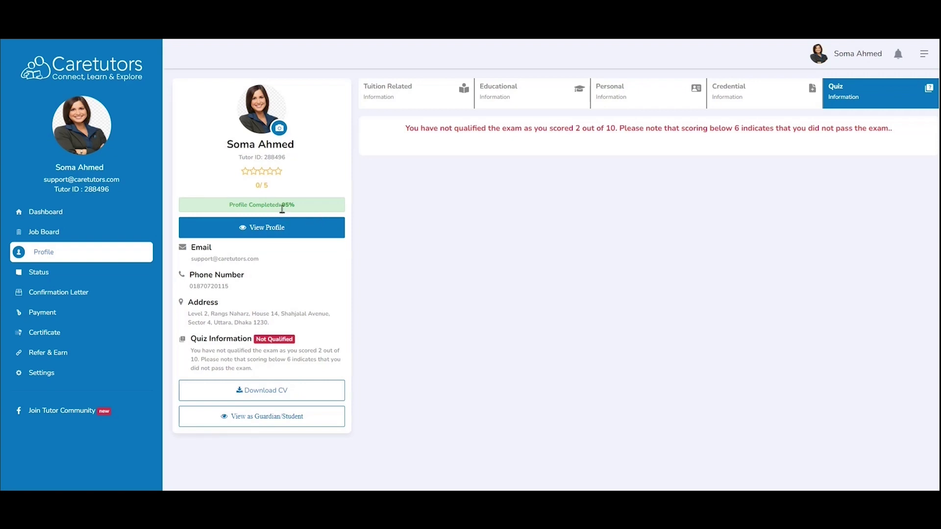
- Check the 95% completion and open the full profile to review its sections
drag(282, 206, 296, 210)
click(335, 206)
click(289, 238)
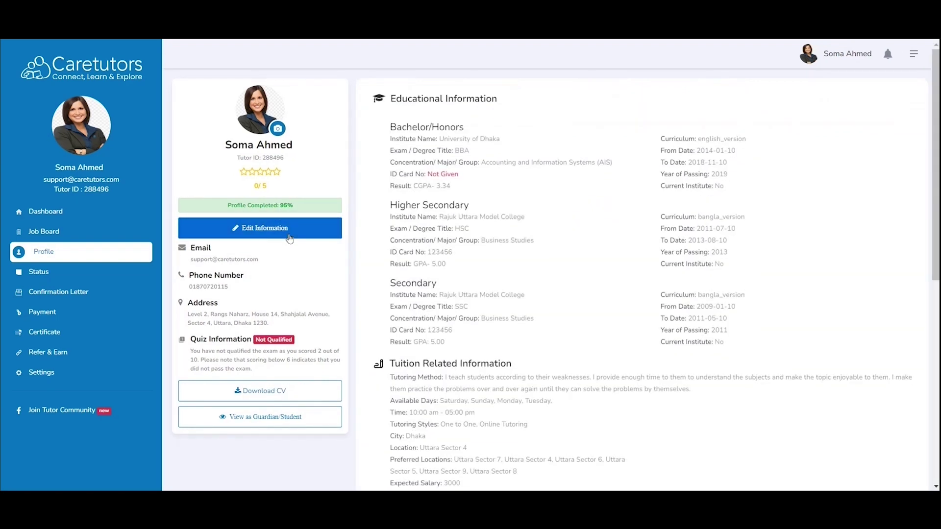
scroll(490, 324, down, 8)
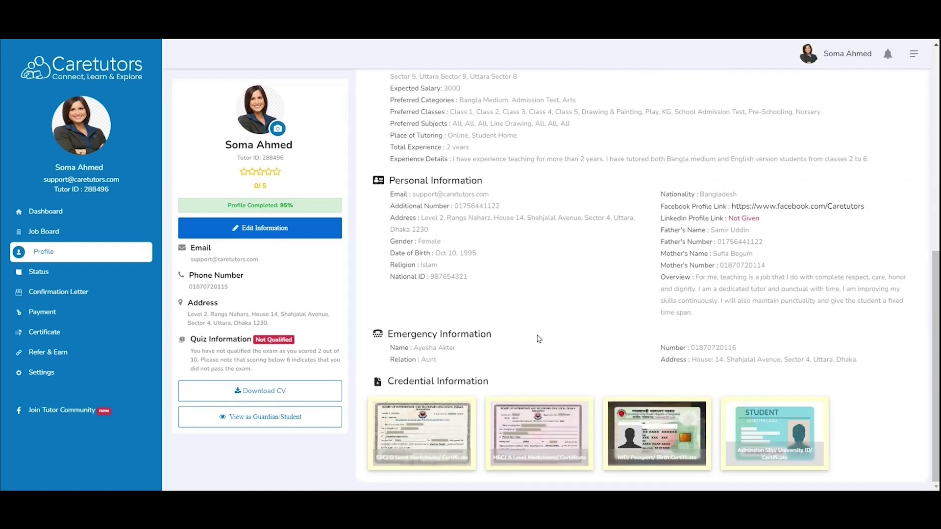
scroll(540, 339, up, 8)
scroll(539, 339, down, 4)
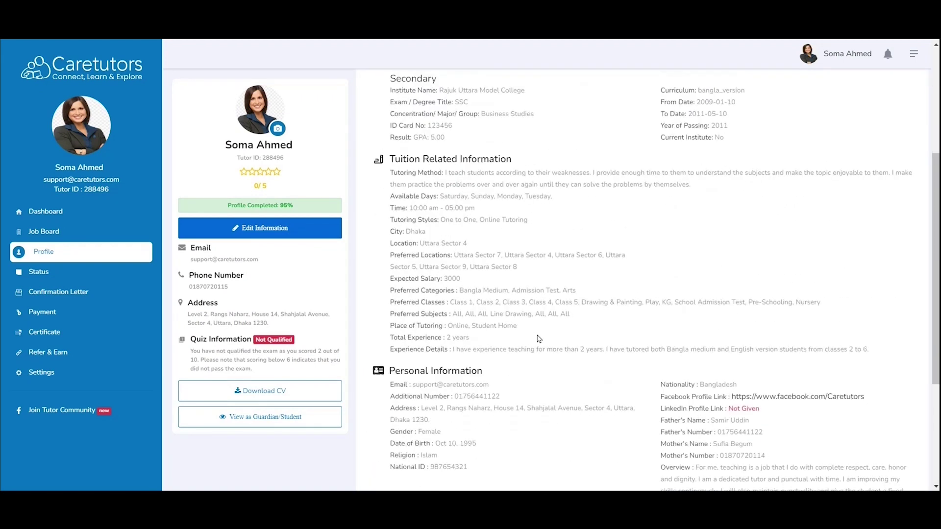
scroll(539, 339, down, 4)
scroll(539, 340, up, 8)
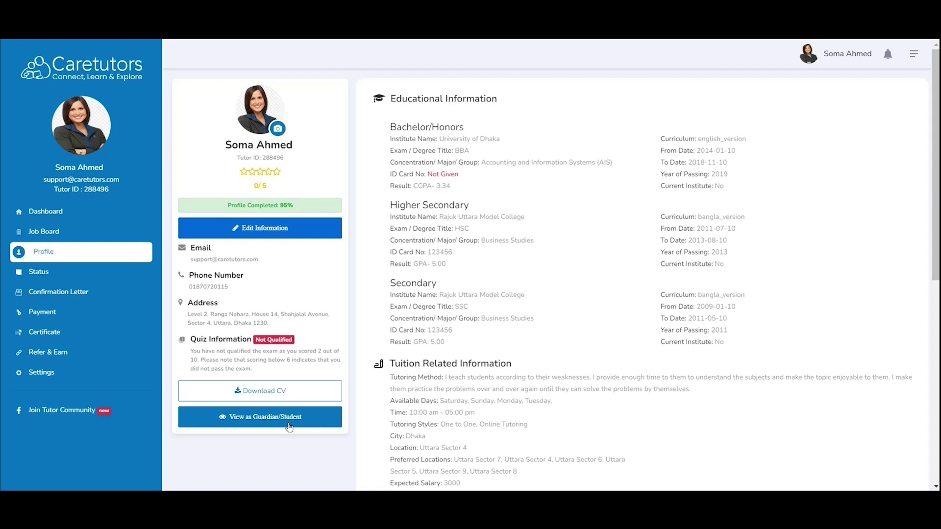
- Preview the profile as guardians and students see it, then return to the profile
click(289, 426)
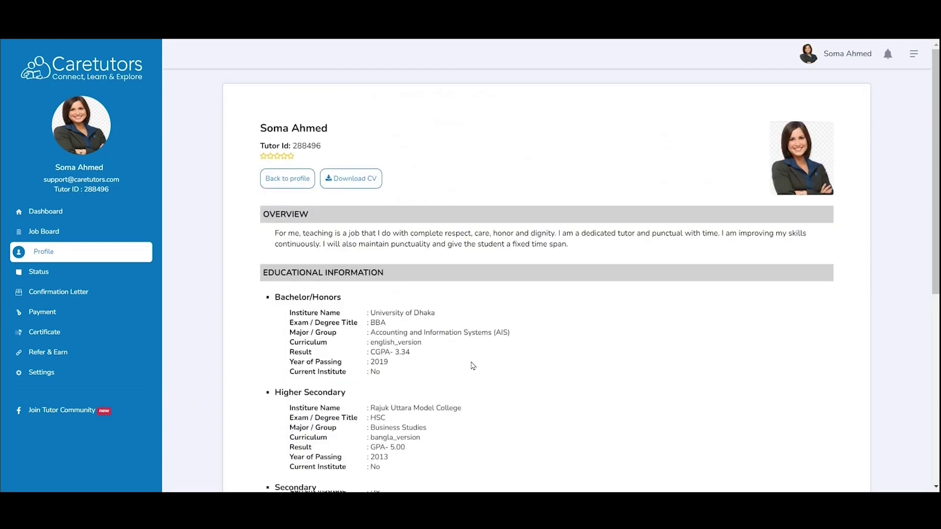
scroll(472, 366, down, 7)
scroll(472, 366, up, 7)
click(290, 180)
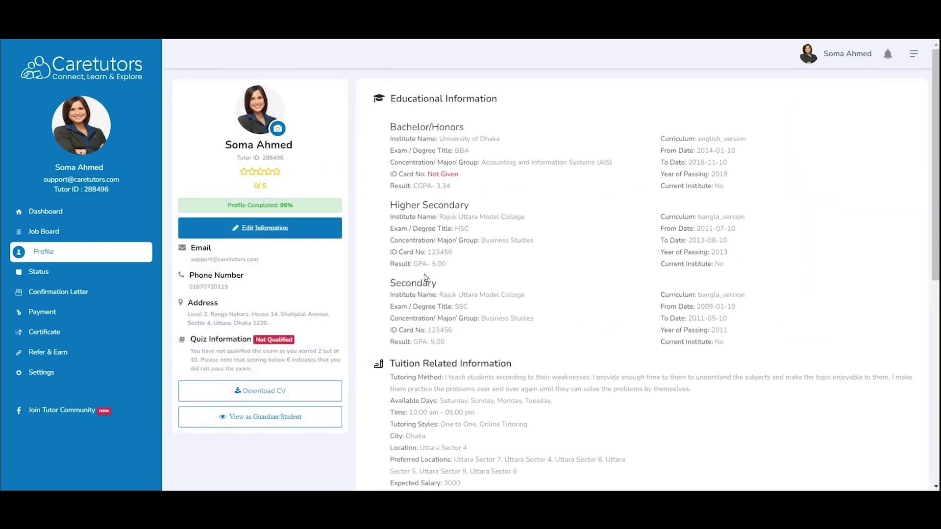